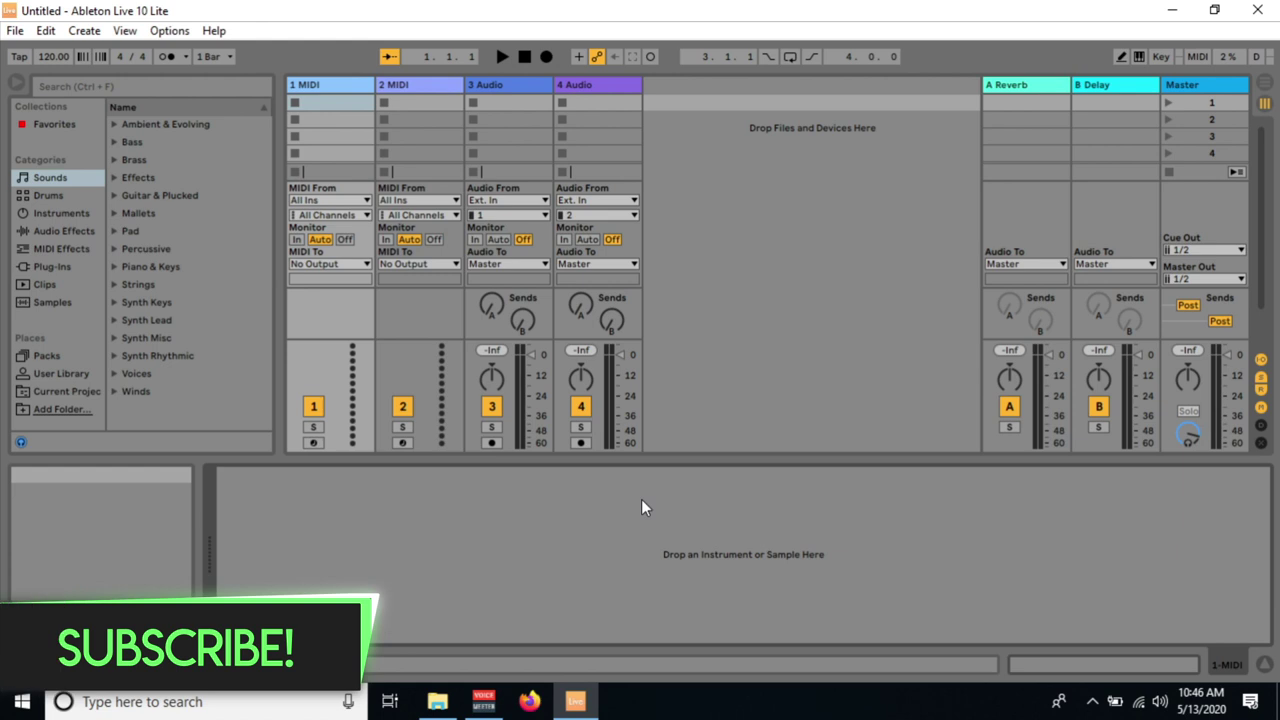
In Audio preferences, try the ASIO driver type, then return it to MME/DirectX
key(ctrl+comma)
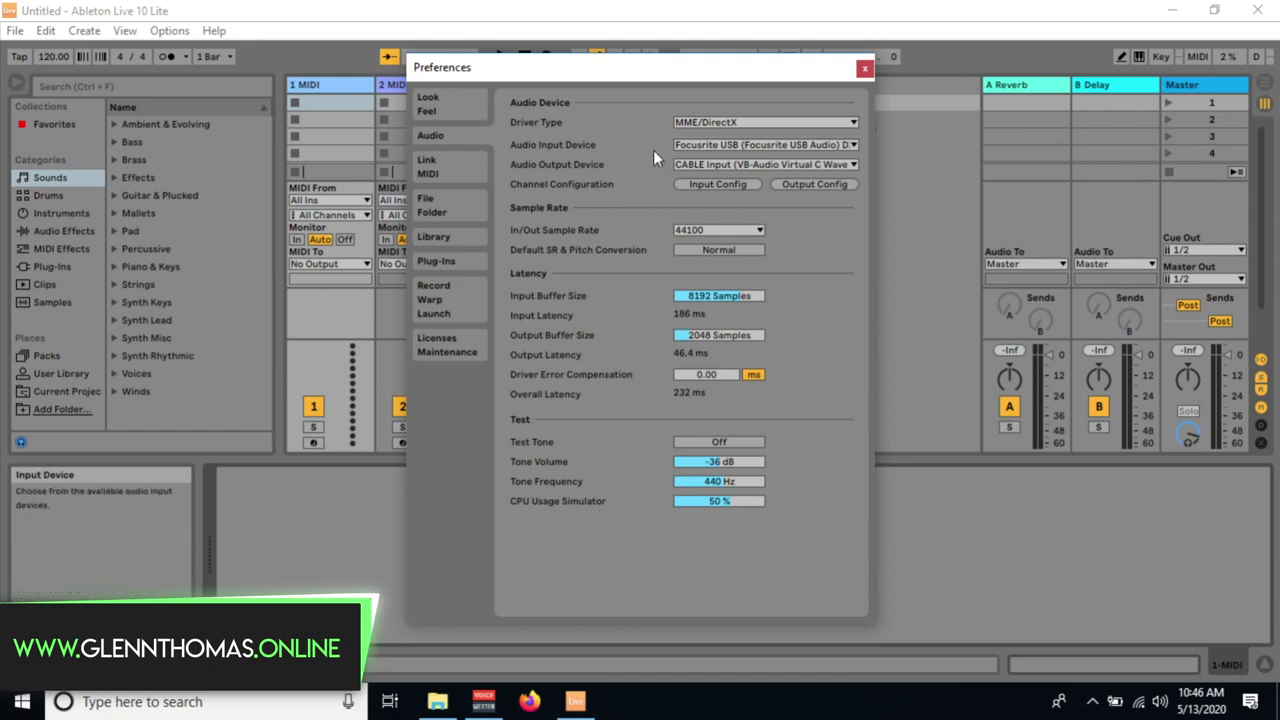
click(715, 121)
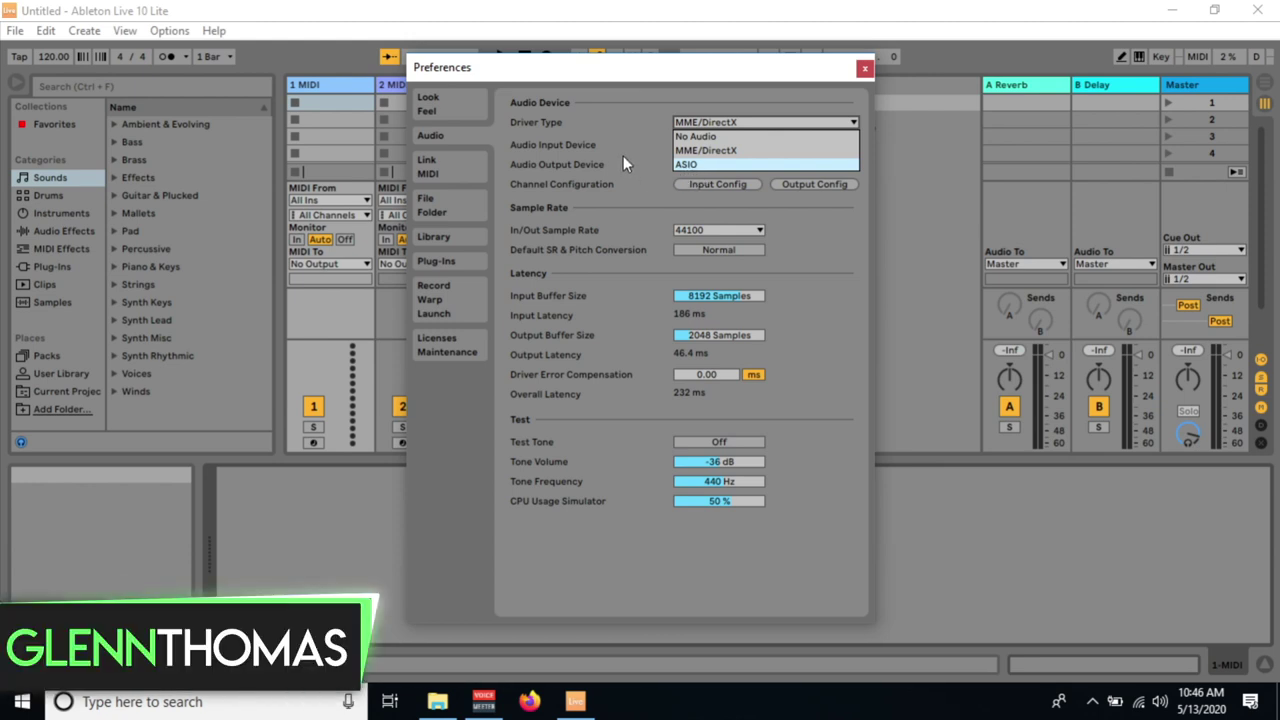
click(684, 151)
click(703, 122)
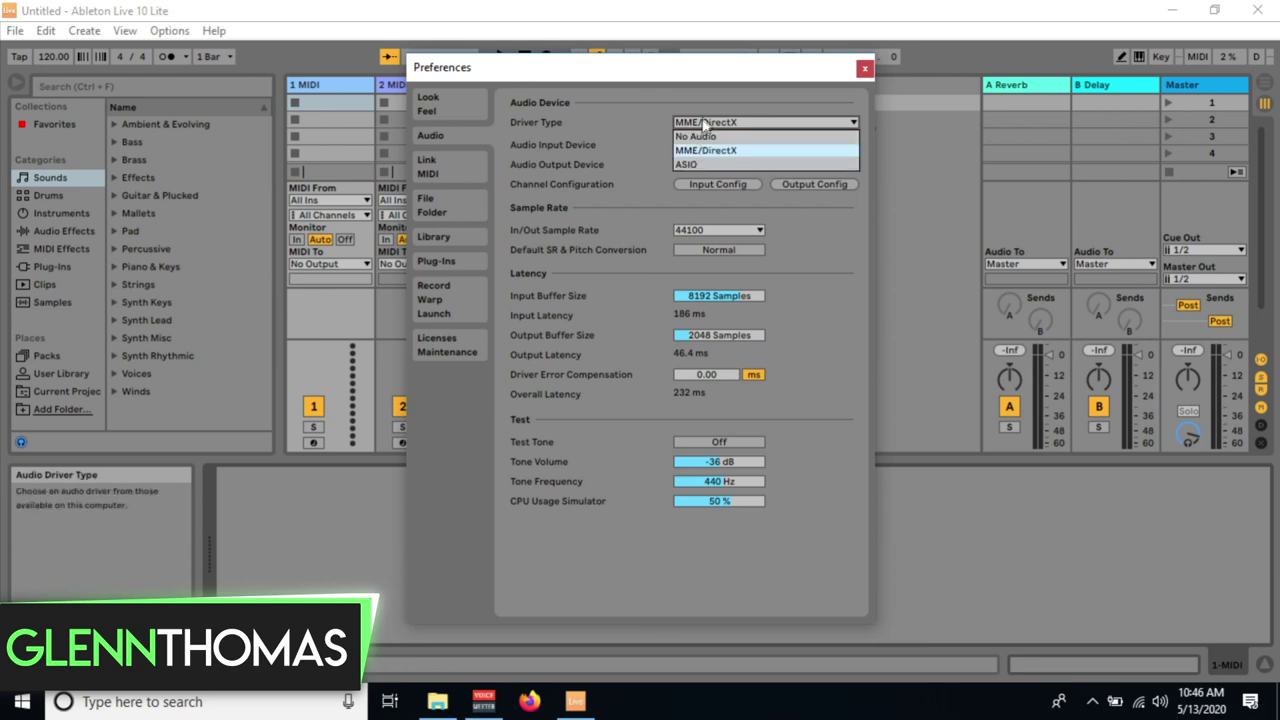
click(697, 164)
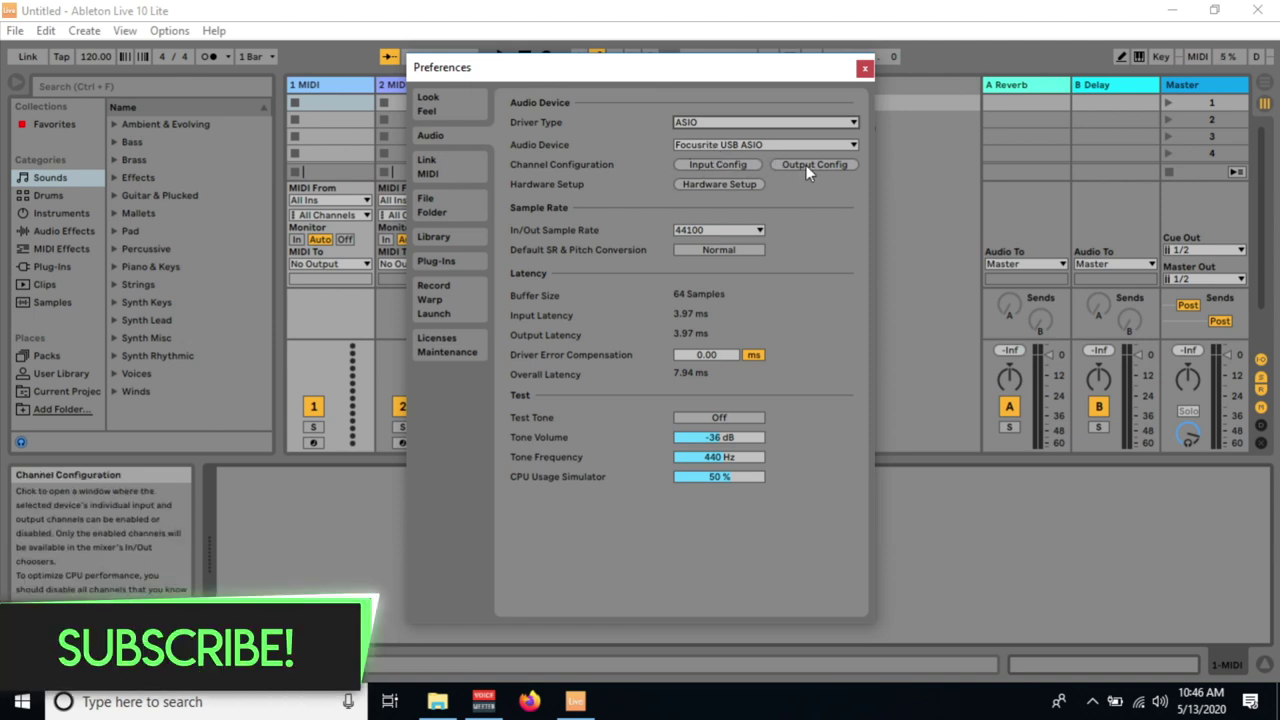
click(721, 121)
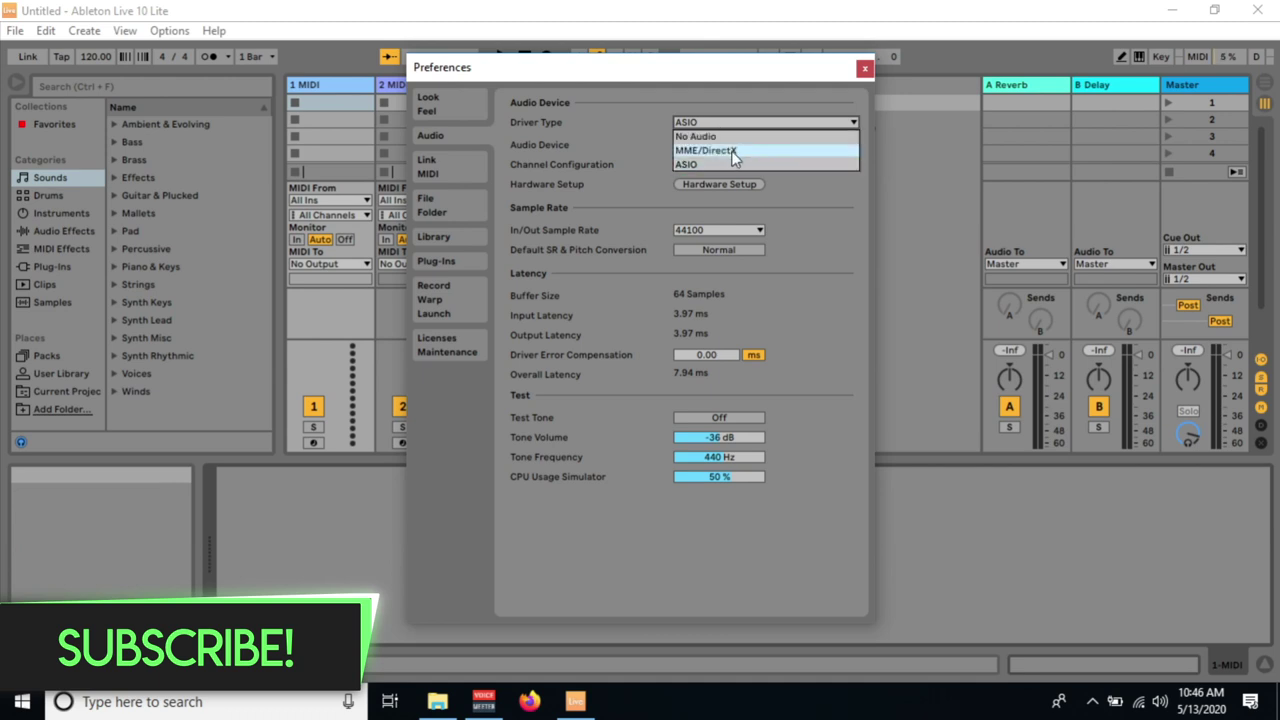
click(733, 152)
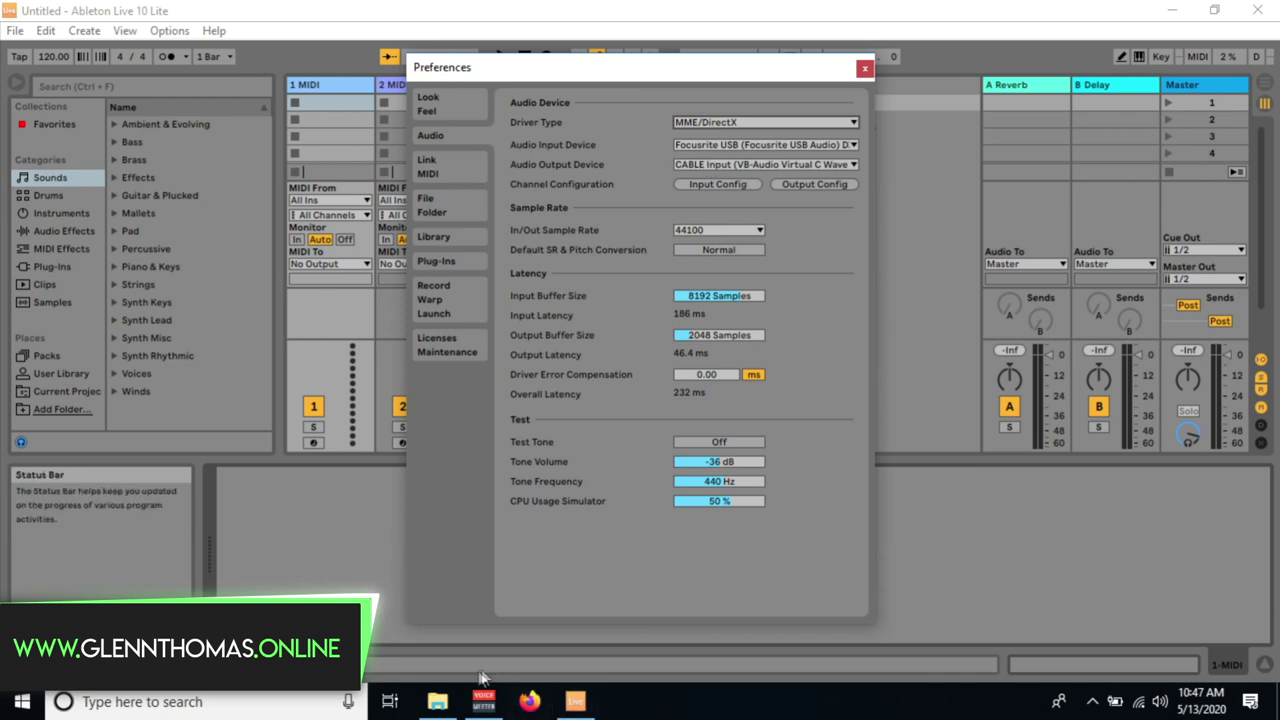
click(485, 705)
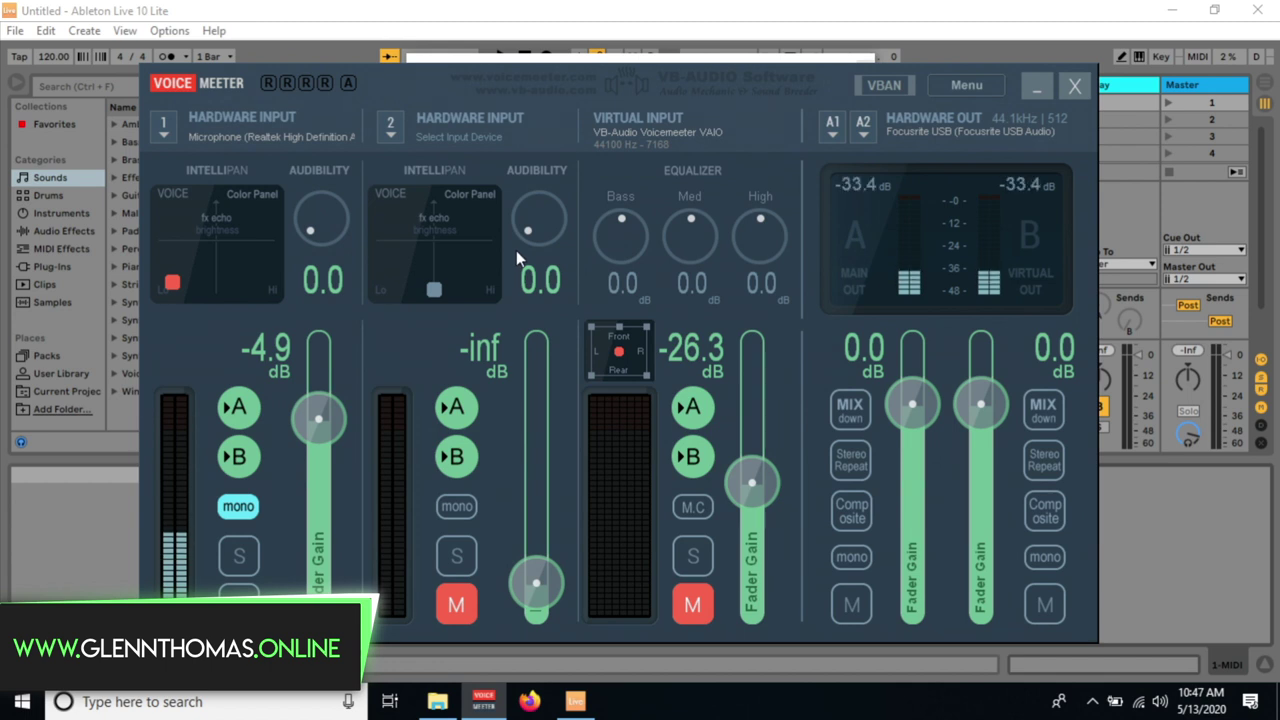
click(269, 124)
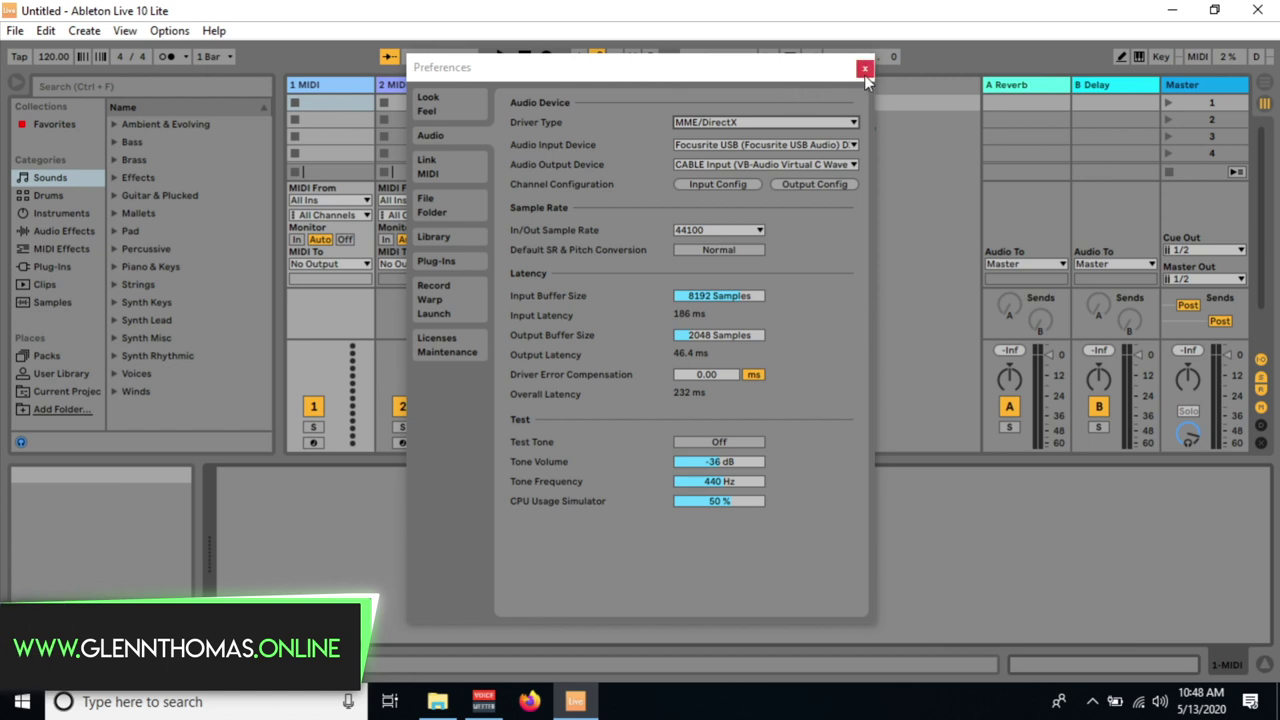
Close Preferences and set the 4 Audio track's input channel to Ext. In 1
click(864, 70)
click(588, 86)
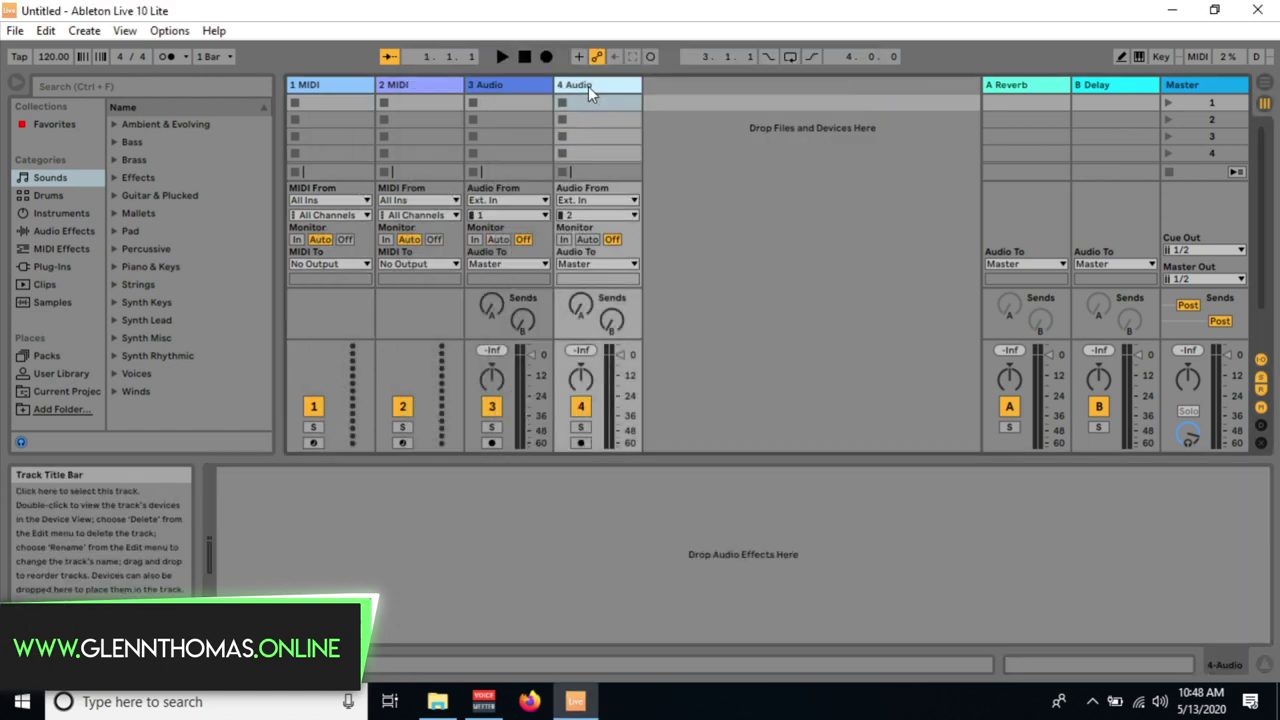
click(605, 214)
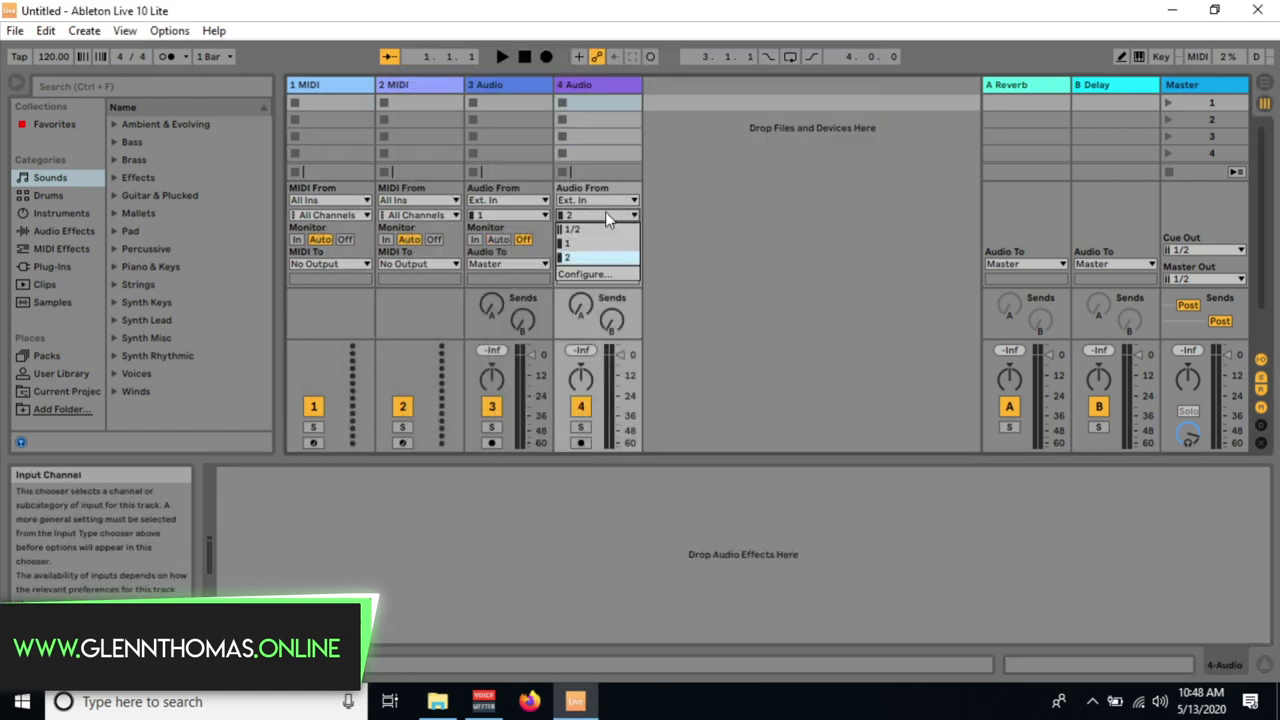
click(603, 242)
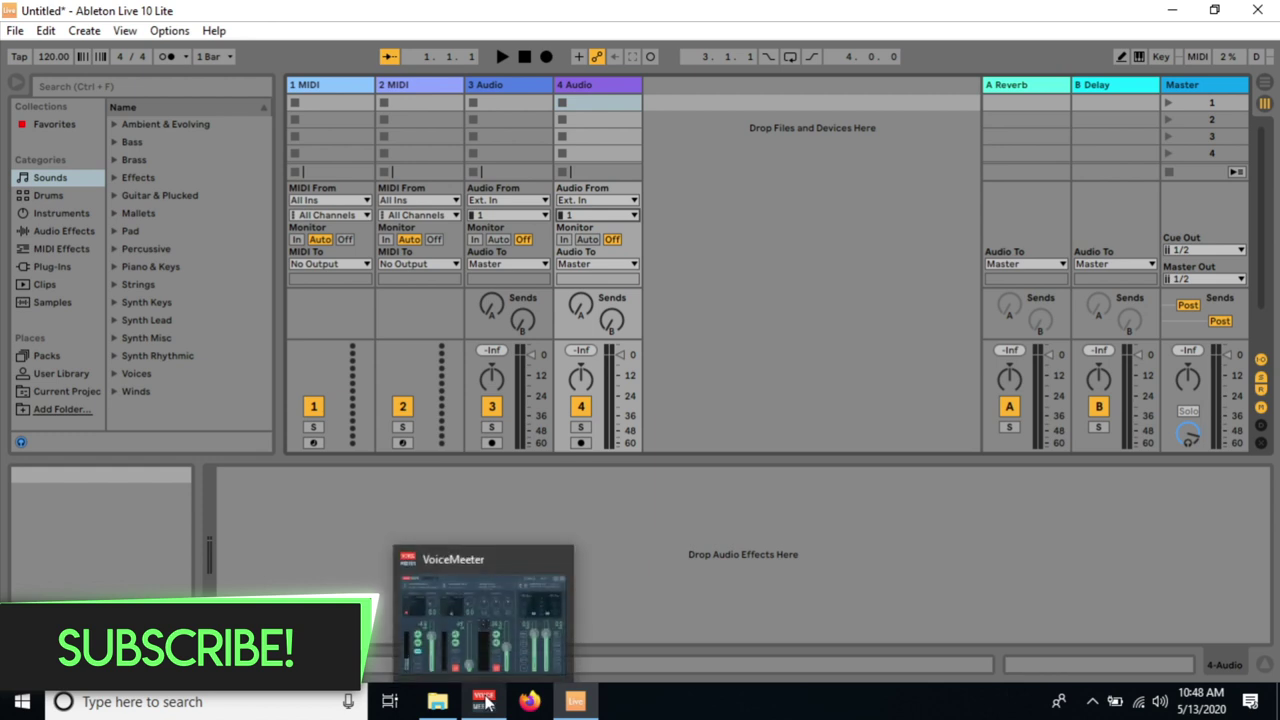
Bring the VoiceMeeter mixer to the front, opening and closing its Menu unchanged
click(486, 703)
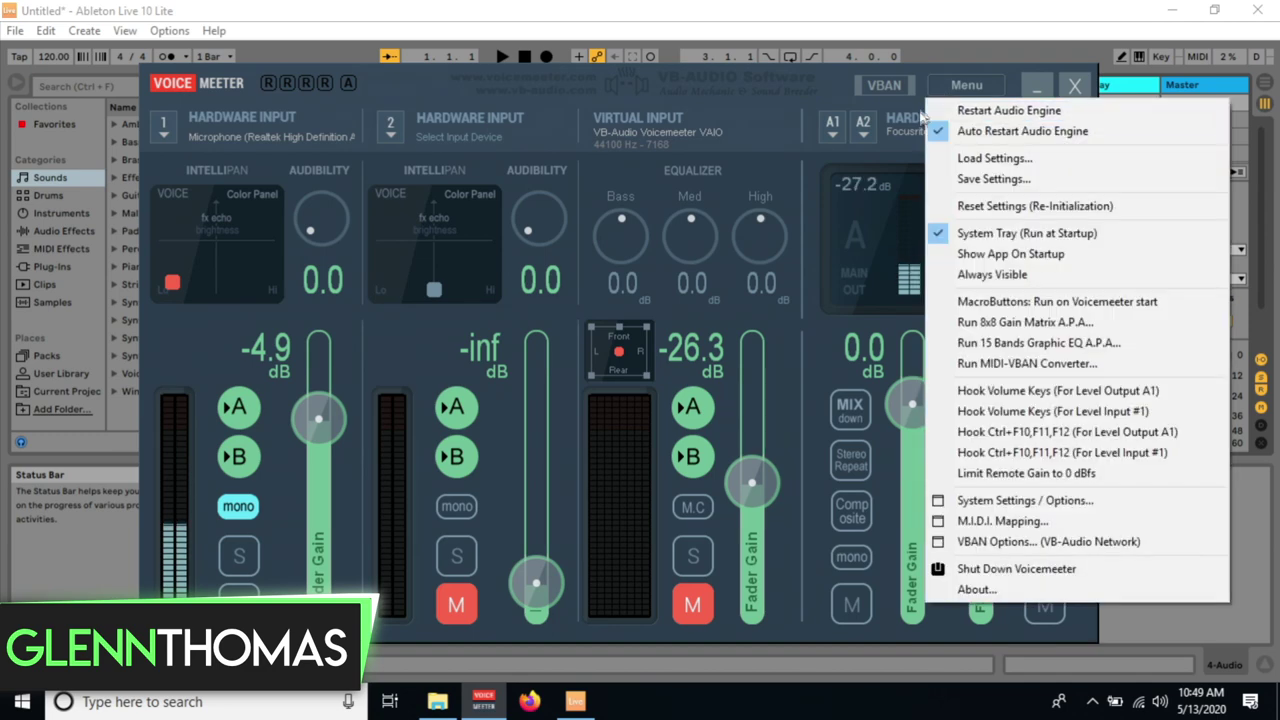
click(725, 103)
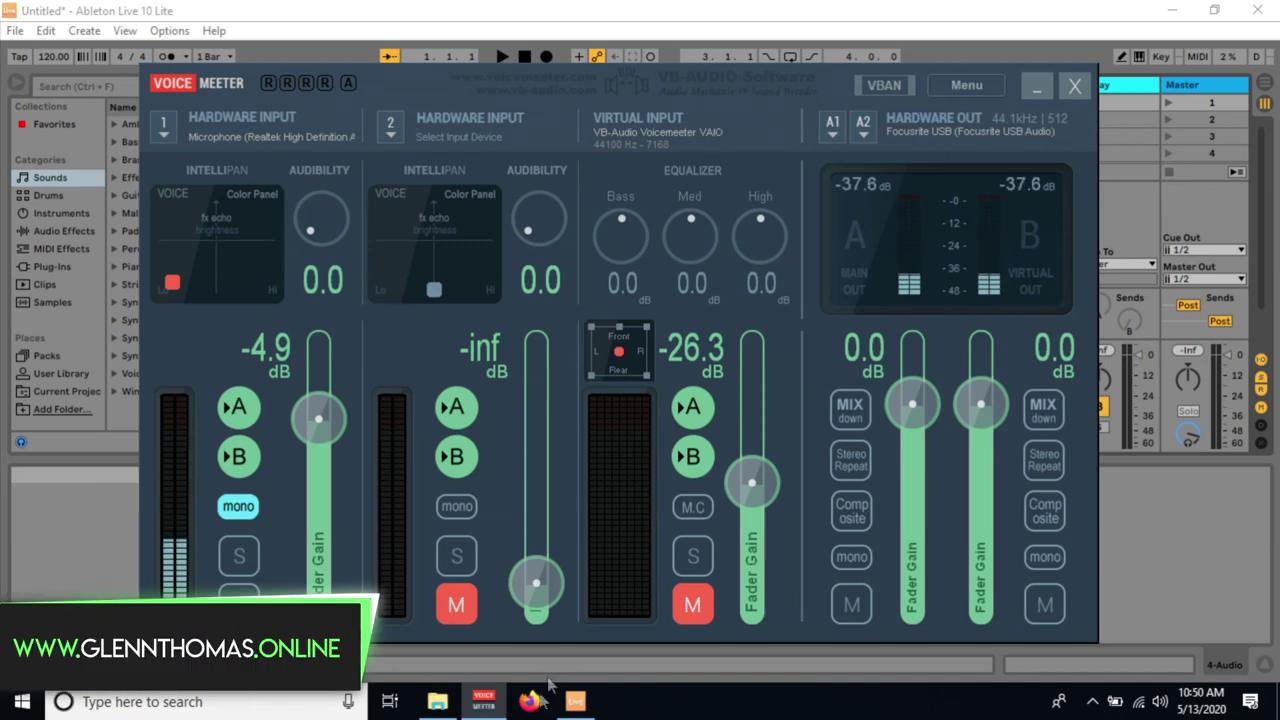
mouse_move(575, 701)
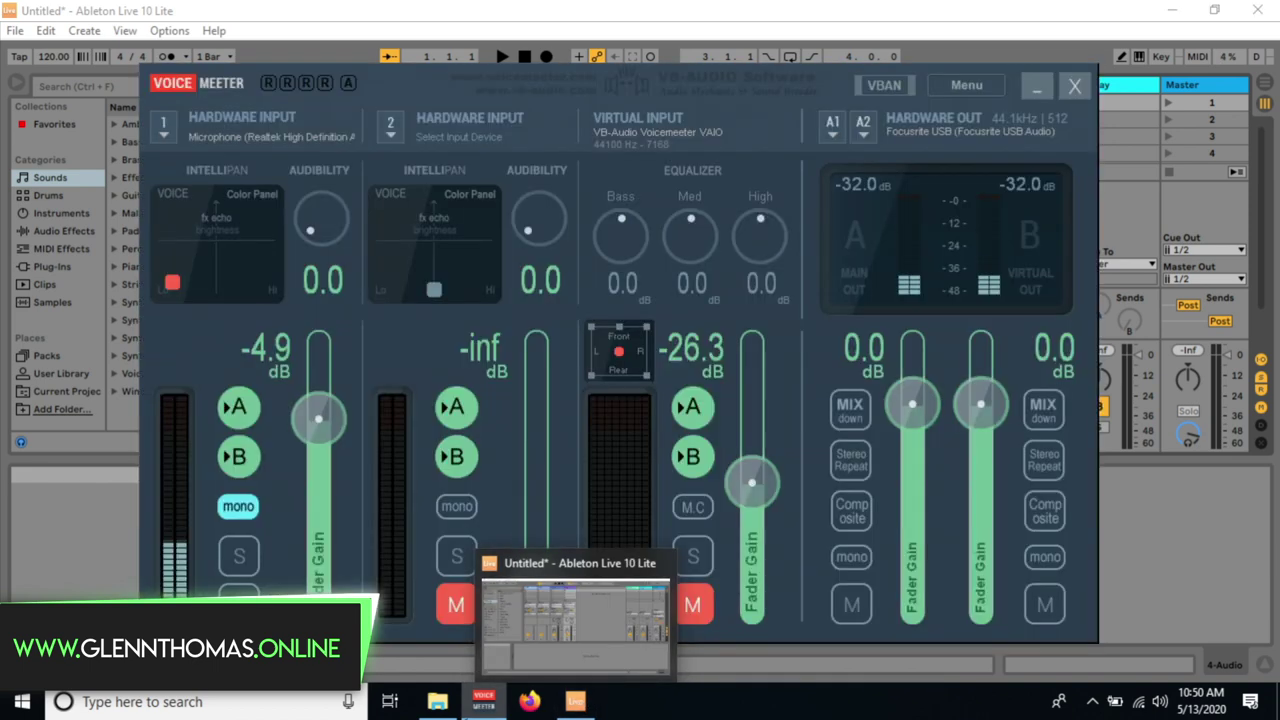
Browse C:\Program Files\Focusrite\Focusrite Control, inspect the app's context menu, then close Explorer
click(437, 701)
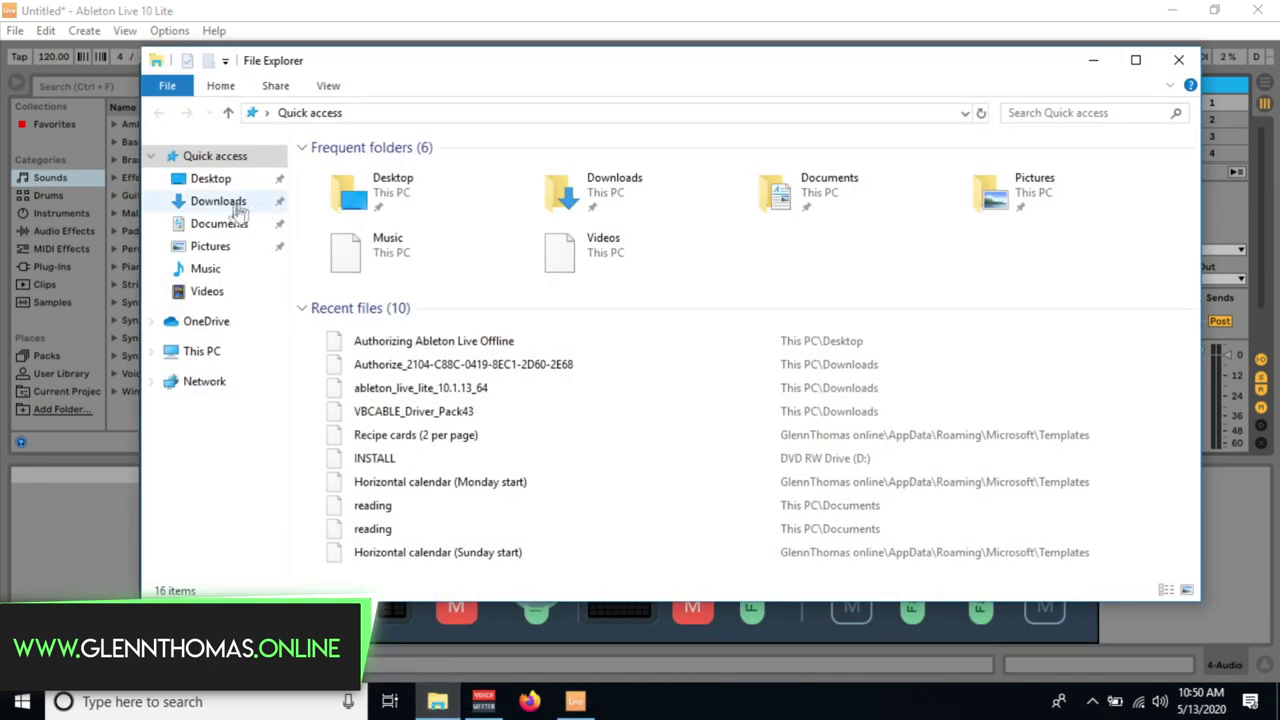
click(201, 351)
double_click(380, 330)
double_click(349, 228)
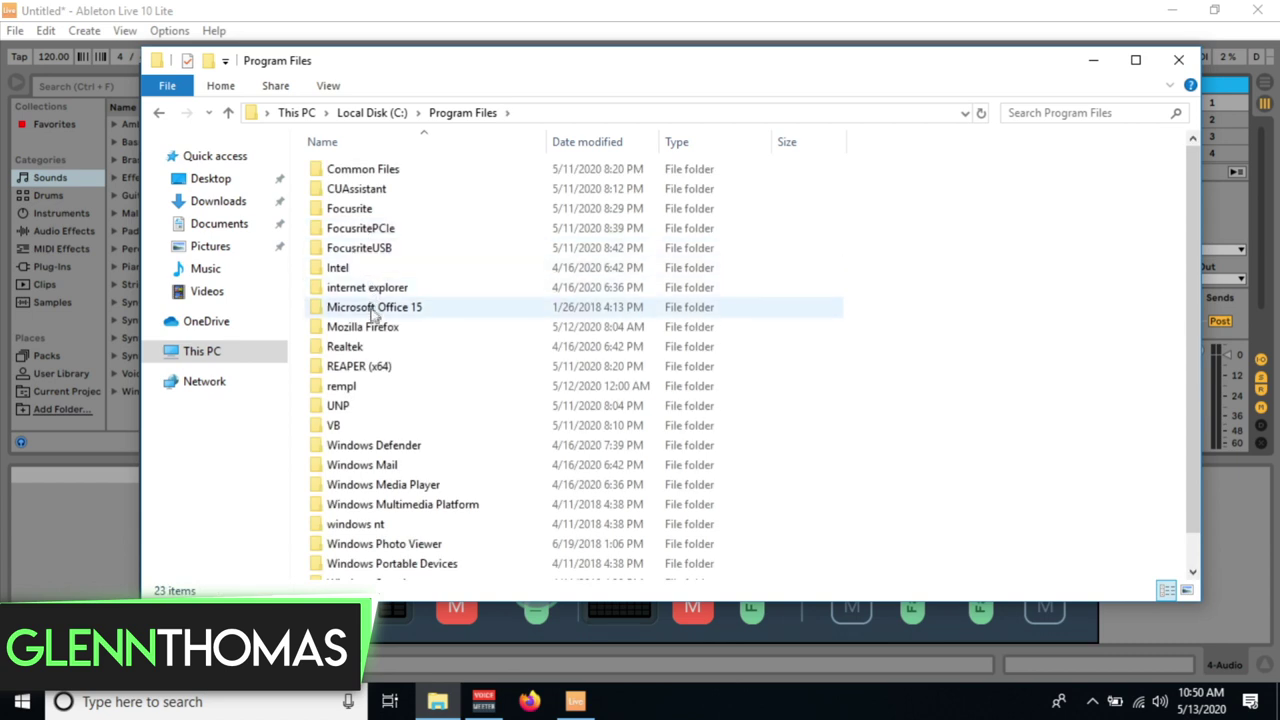
double_click(349, 208)
double_click(355, 169)
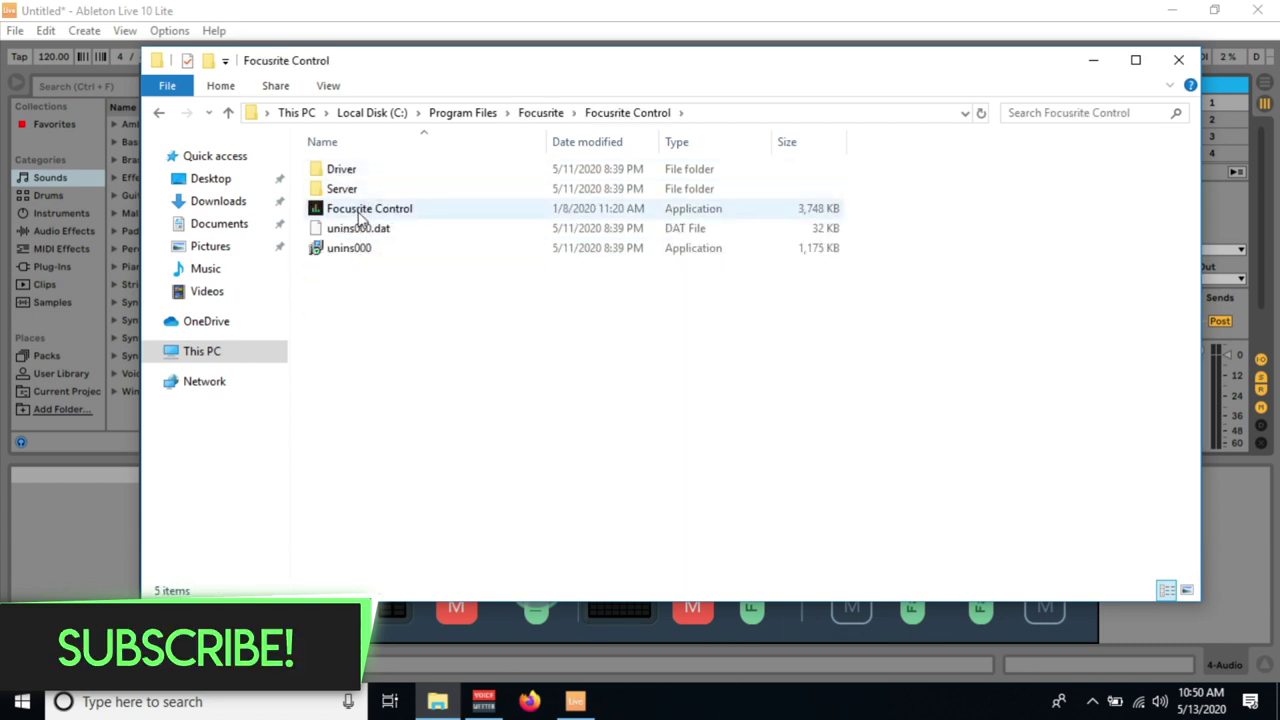
click(360, 214)
right_click(360, 215)
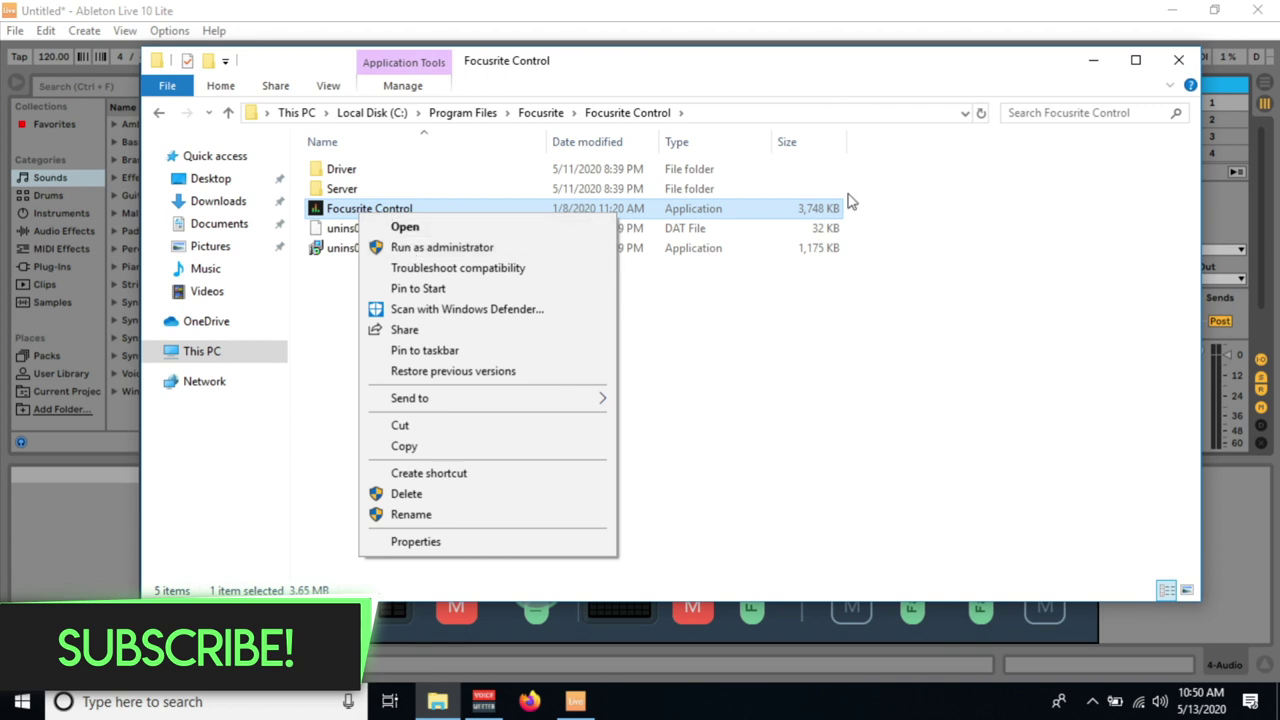
click(1181, 61)
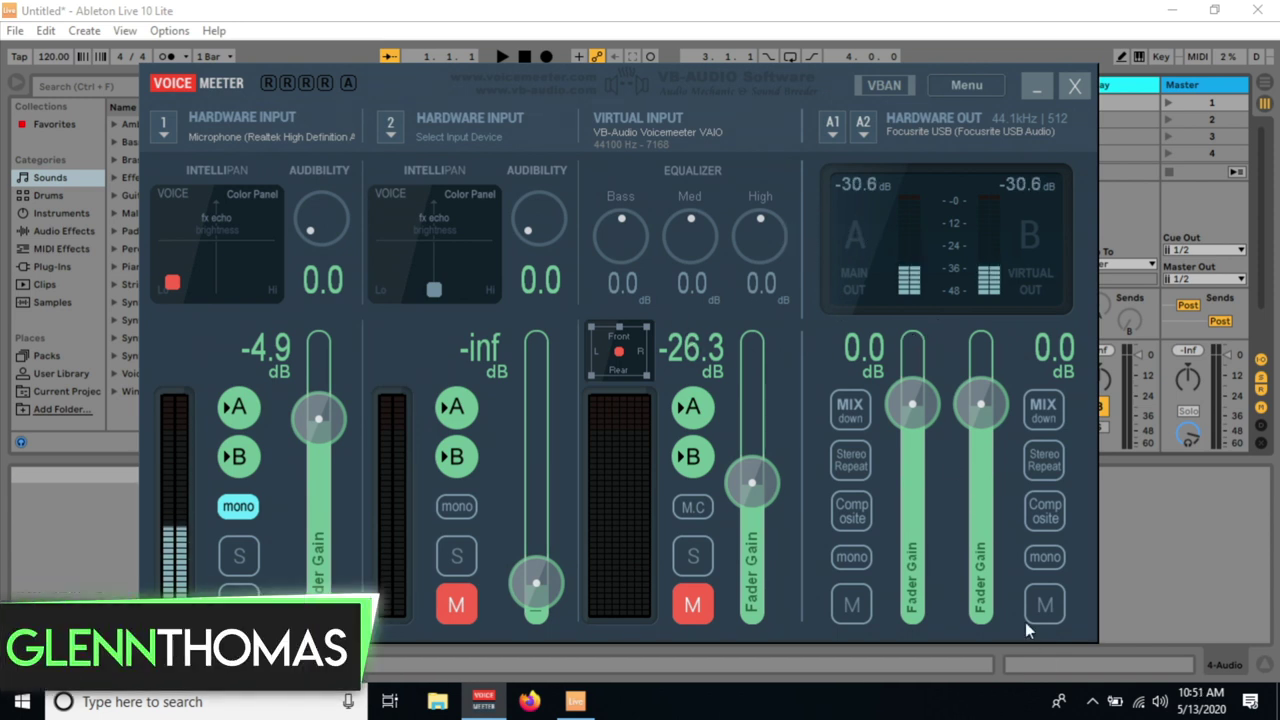
Open VoiceMeeter's System Settings / Options window from its Menu
click(975, 90)
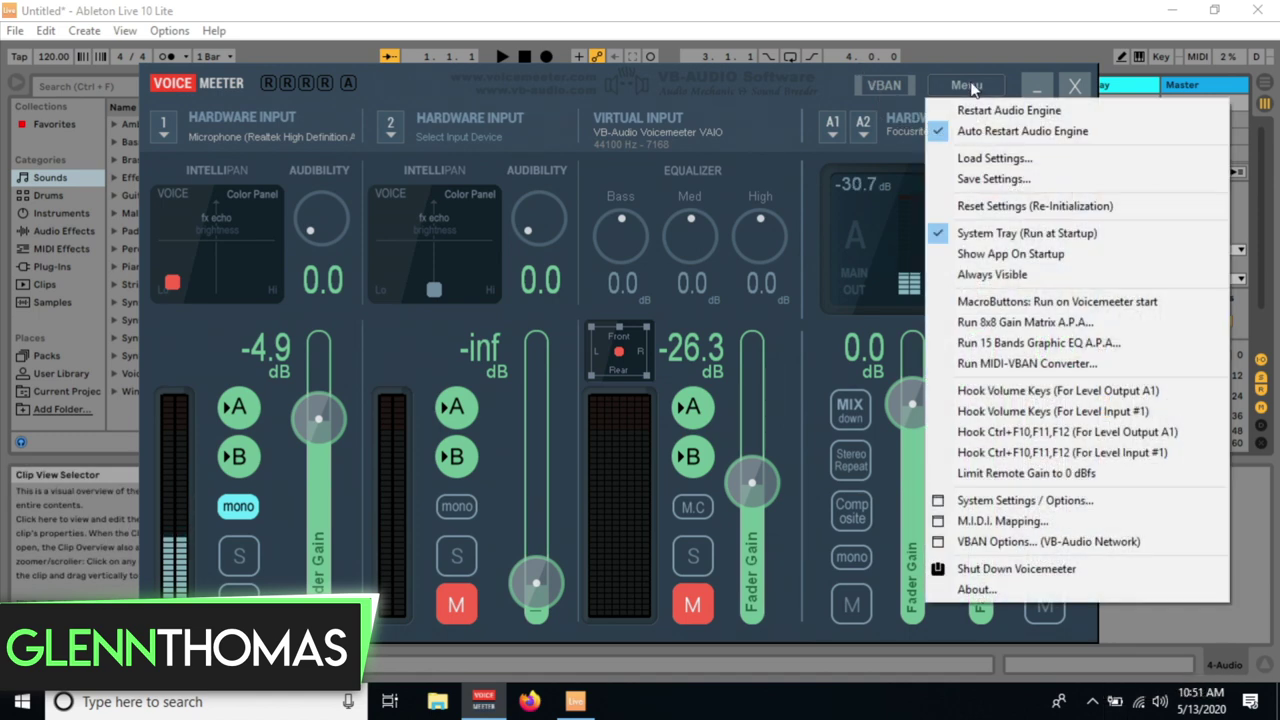
click(997, 503)
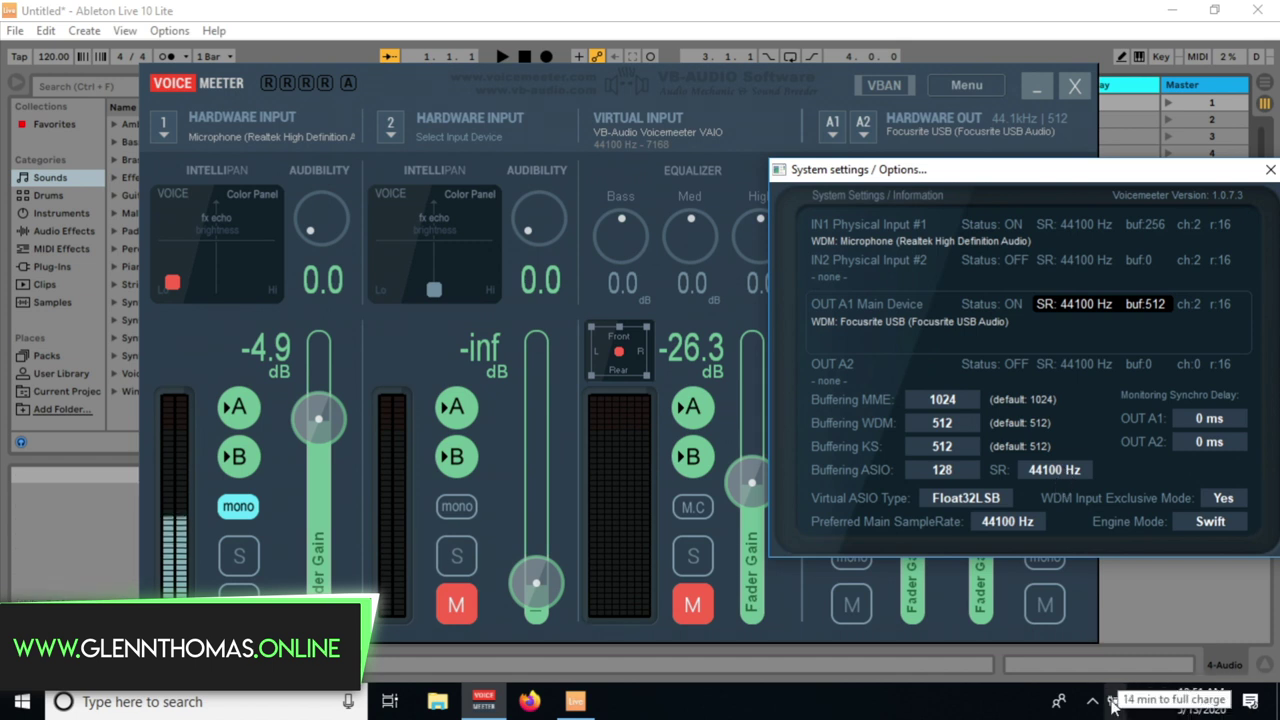
Verify the Focusrite USB playback device's default format is 2 channel, 16 bit, 44100 Hz
click(1162, 703)
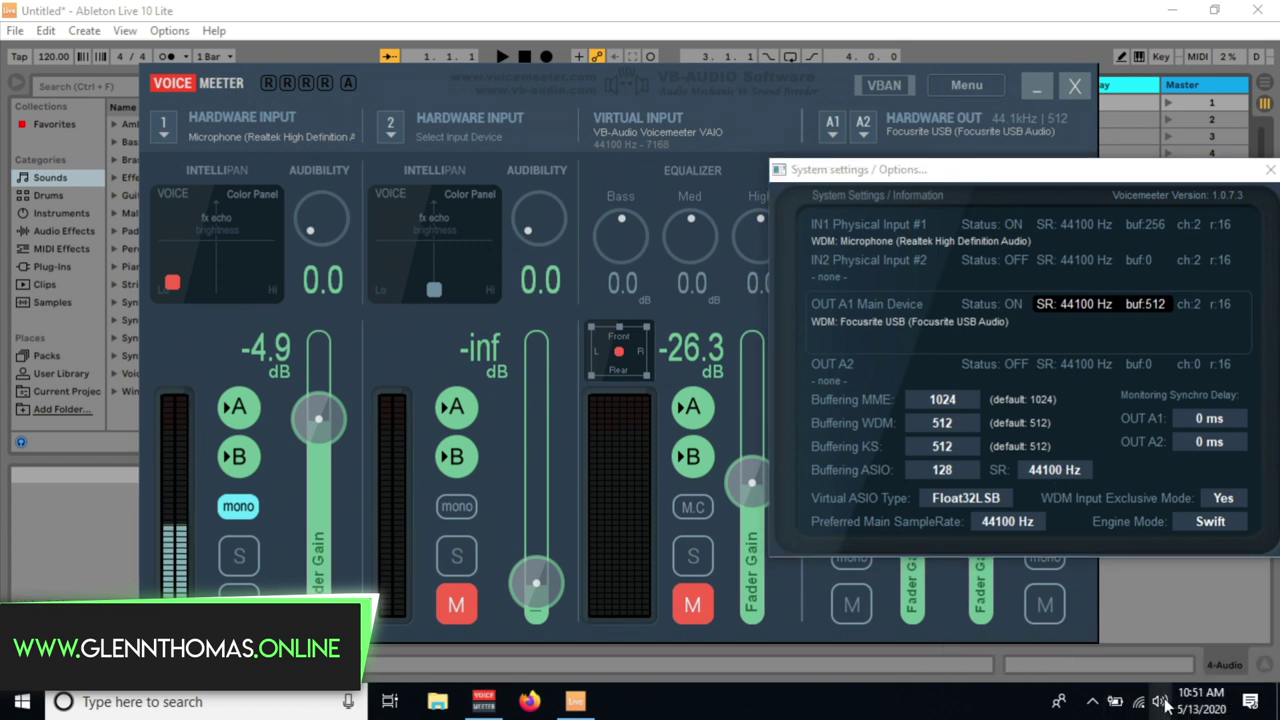
right_click(1162, 703)
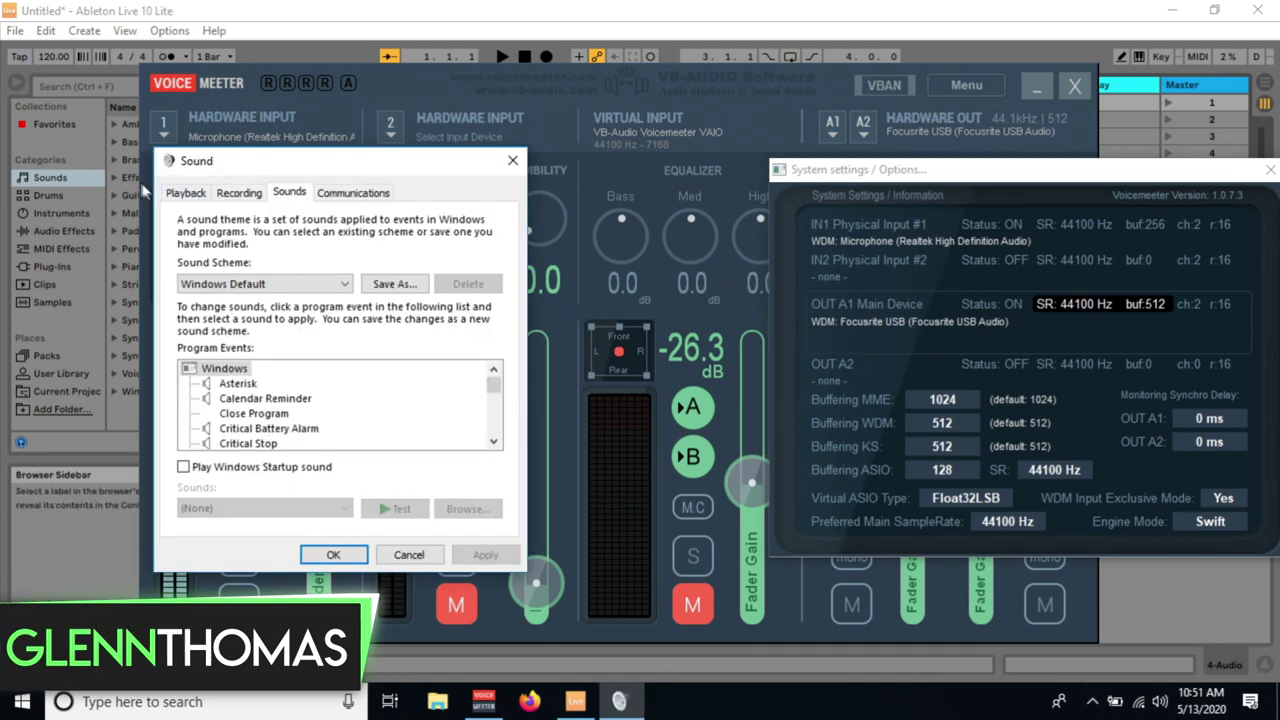
click(193, 196)
click(263, 262)
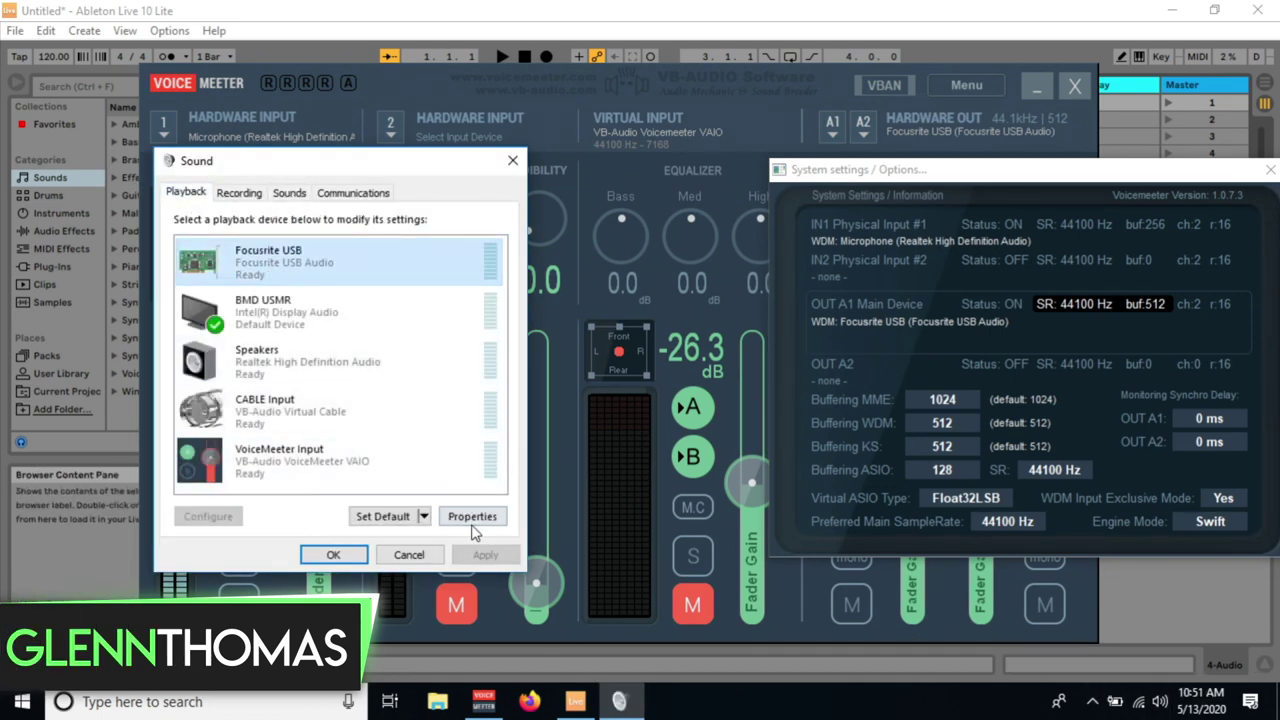
click(471, 516)
click(306, 264)
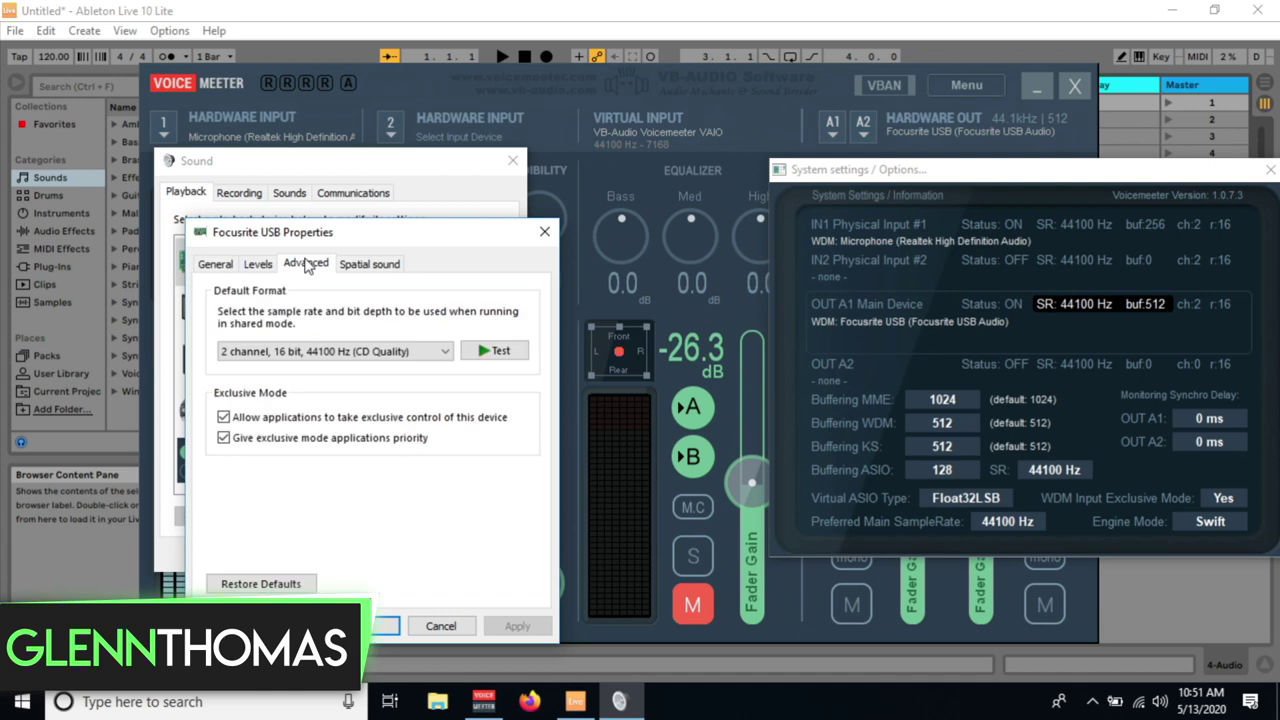
click(309, 351)
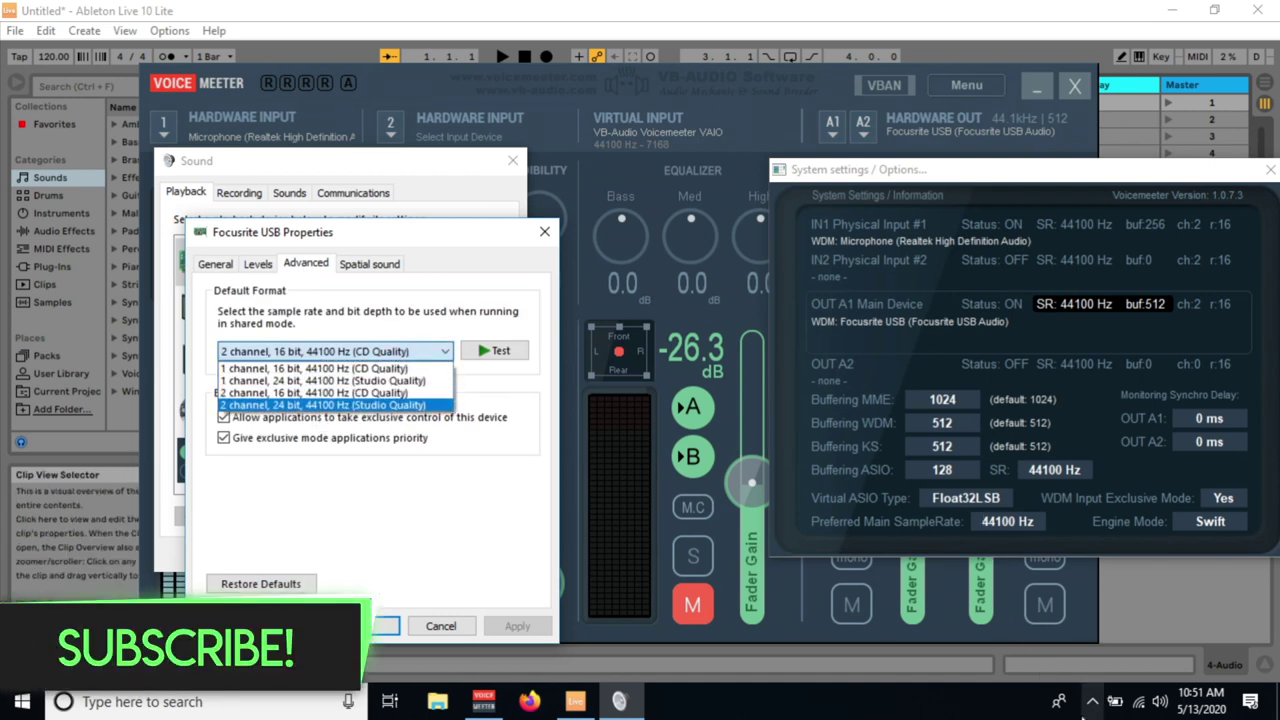
click(1093, 702)
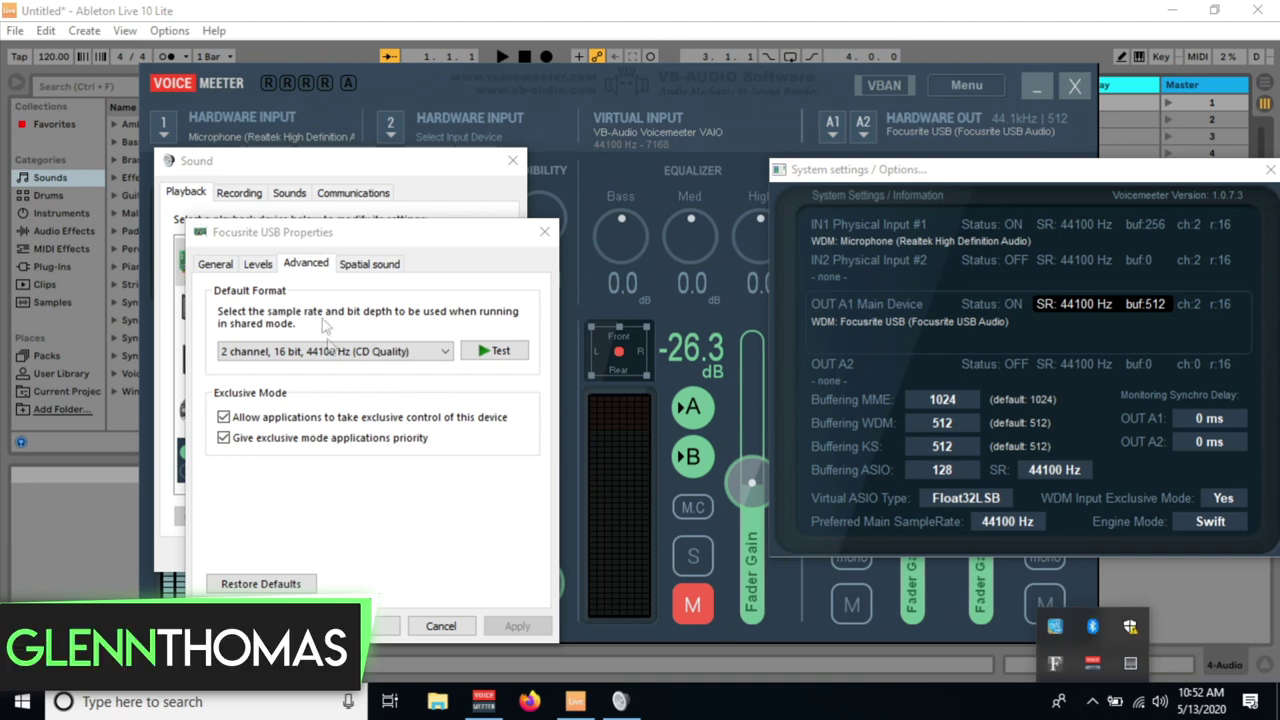
click(544, 232)
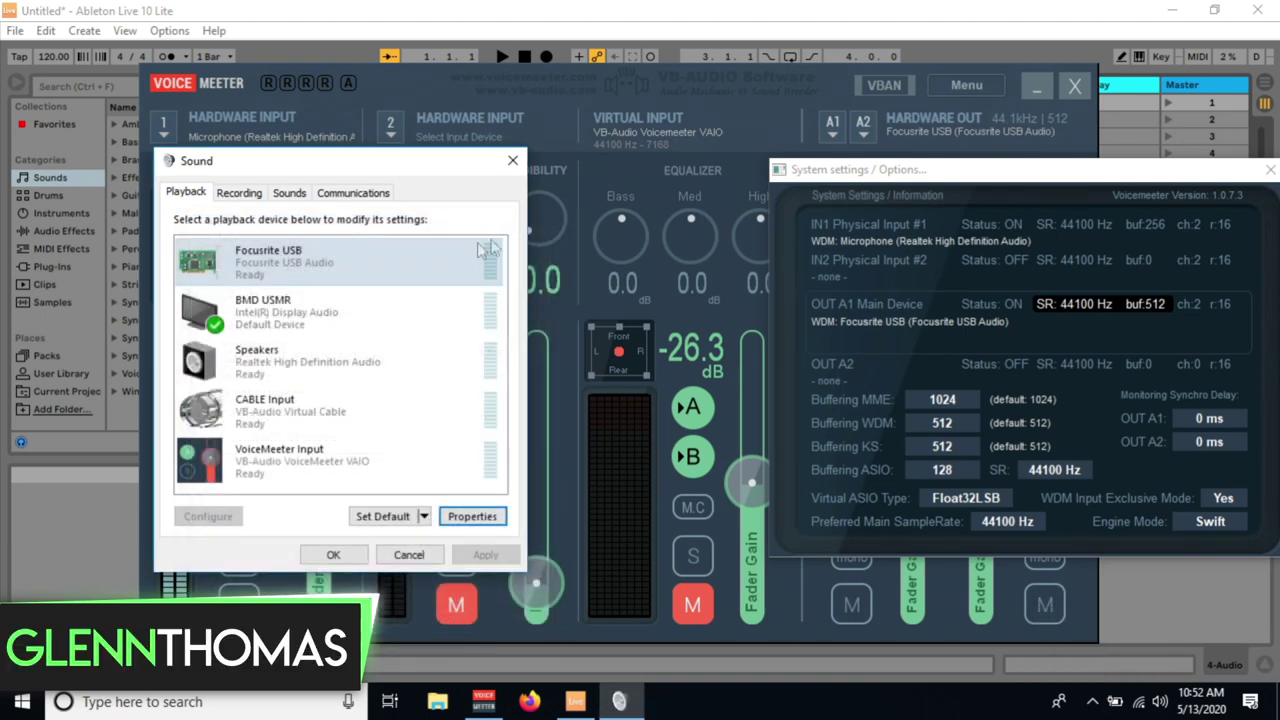
Change CABLE Input's default playback format away from 24 bit, 48000 Hz and apply it
click(403, 420)
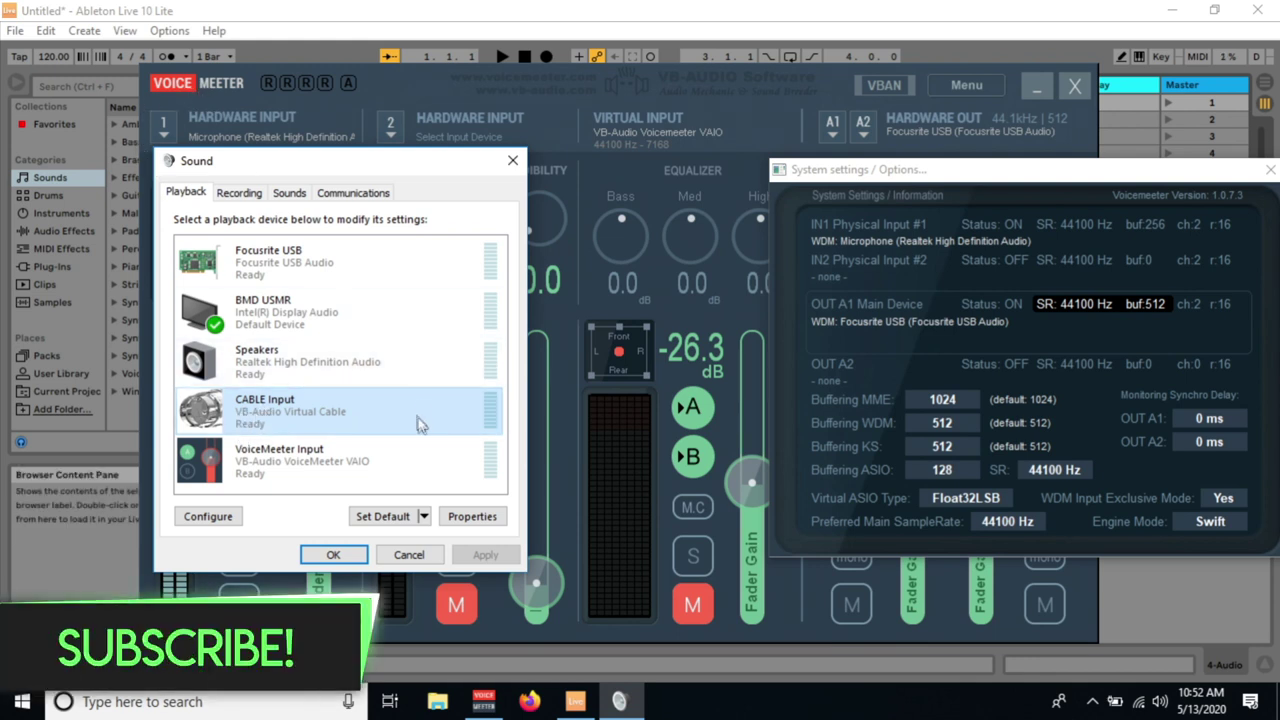
click(464, 518)
click(306, 265)
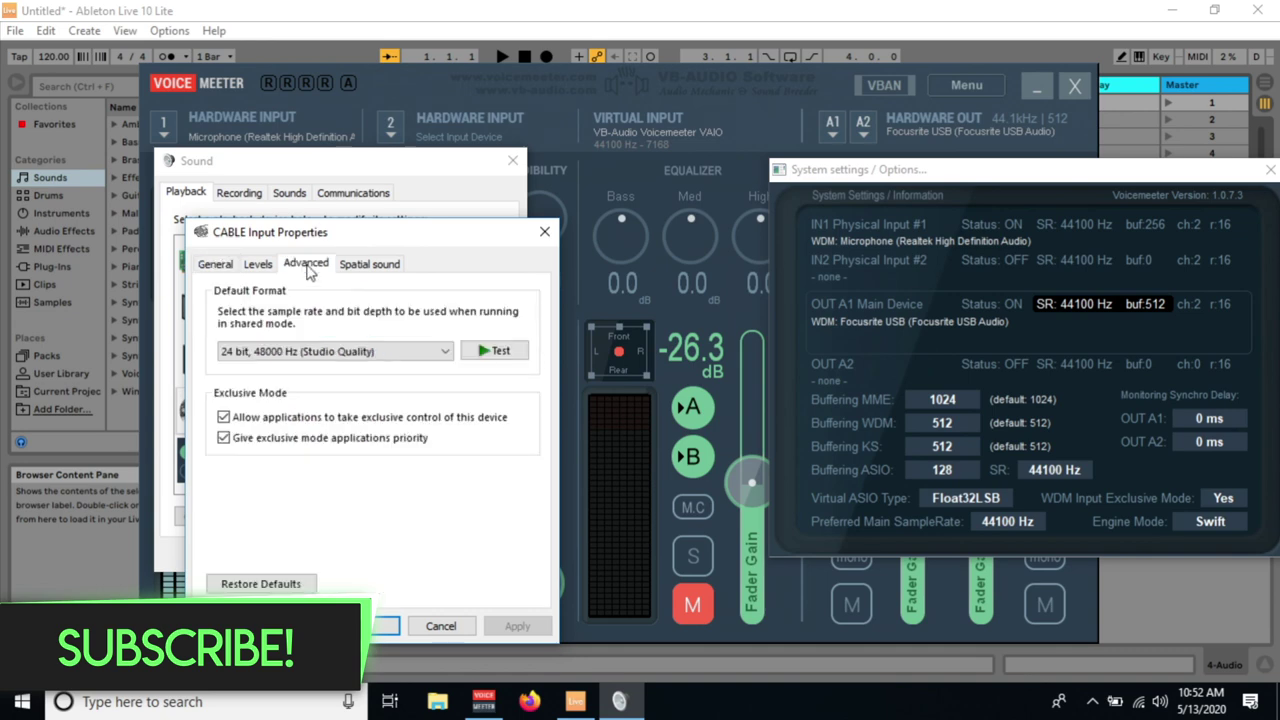
click(275, 352)
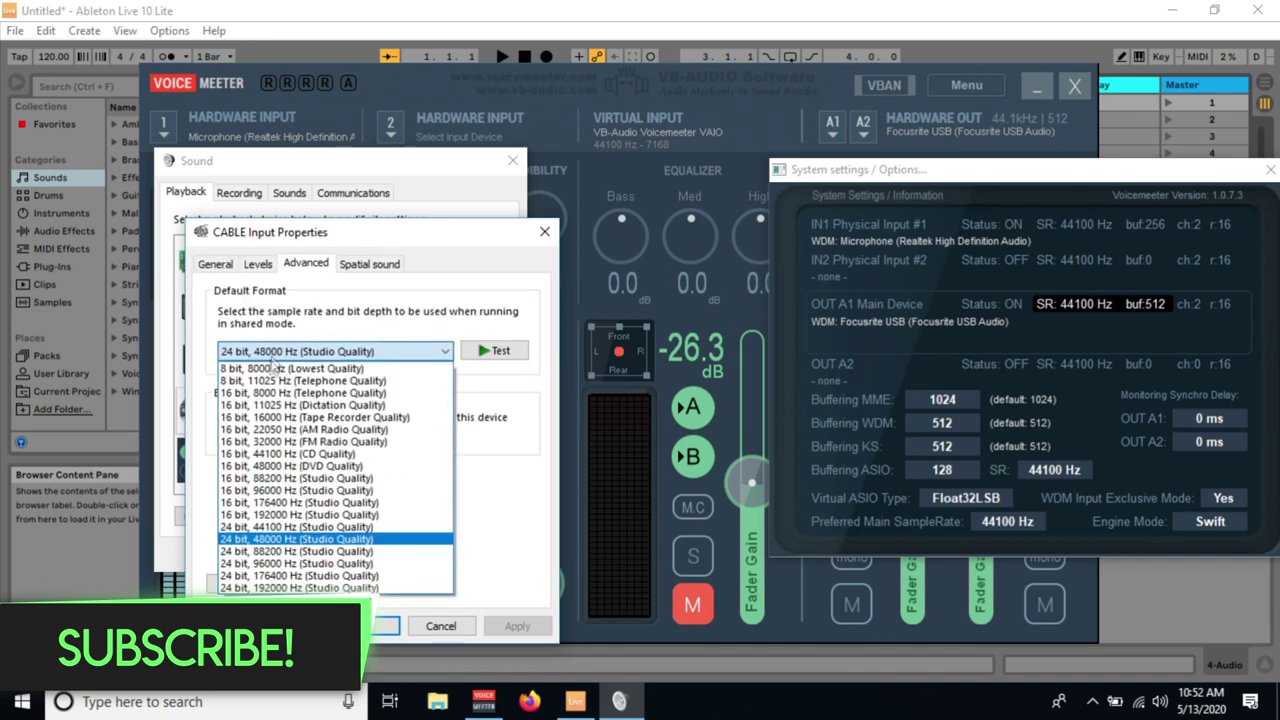
click(290, 453)
click(385, 625)
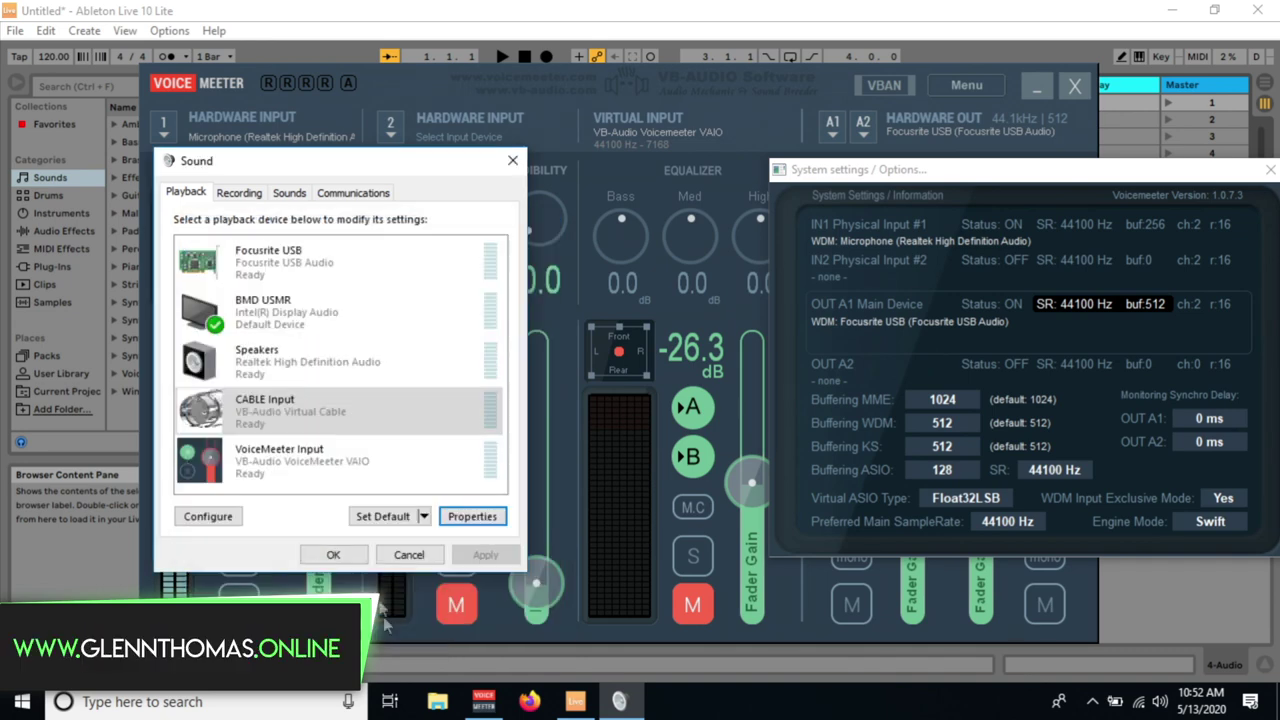
Confirm VoiceMeeter Input's default format is 16 bit, 44100 Hz (CD Quality)
click(338, 466)
click(472, 516)
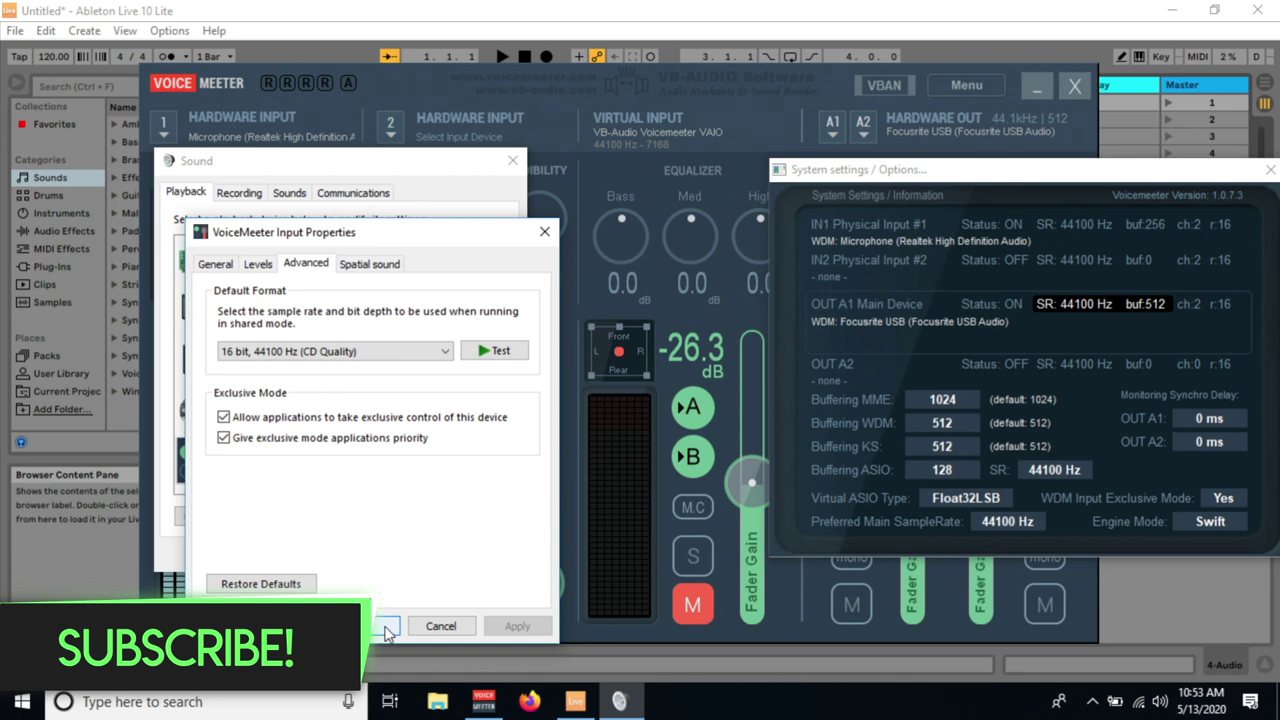
click(386, 628)
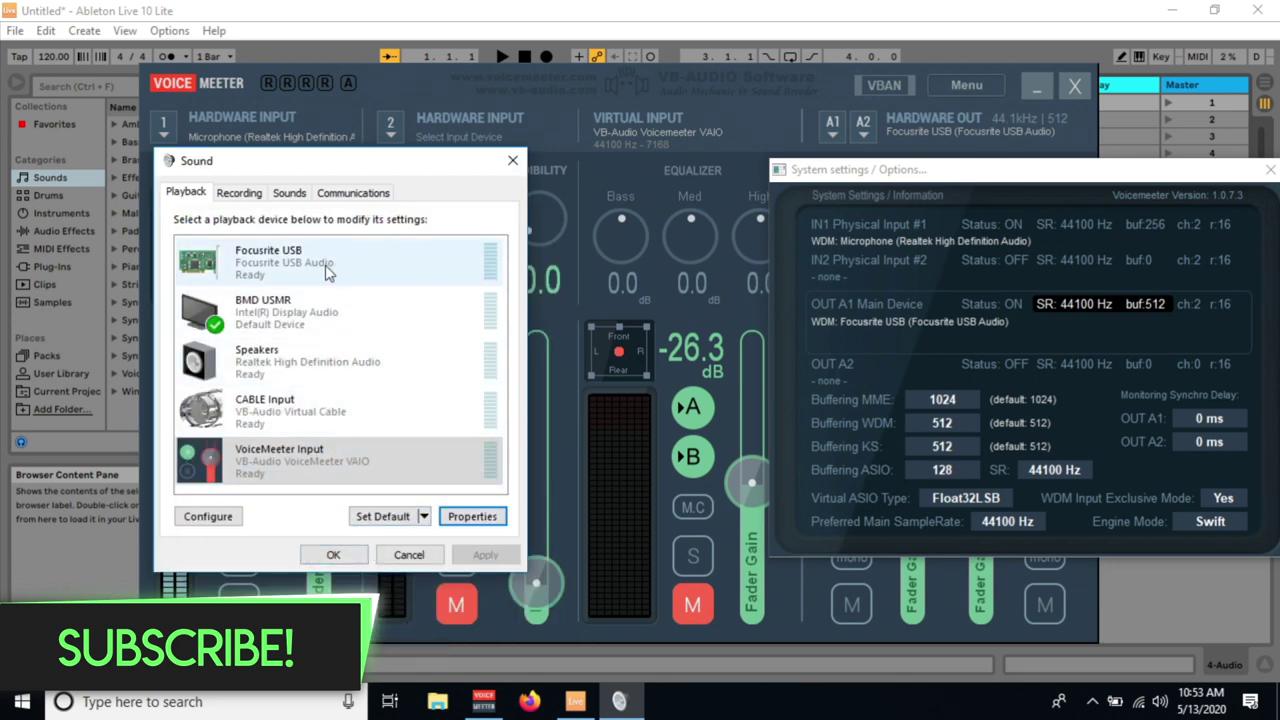
Verify the Focusrite USB recording device runs at 2 channel, 16 bit, 44100 Hz, then return to VoiceMeeter
click(242, 193)
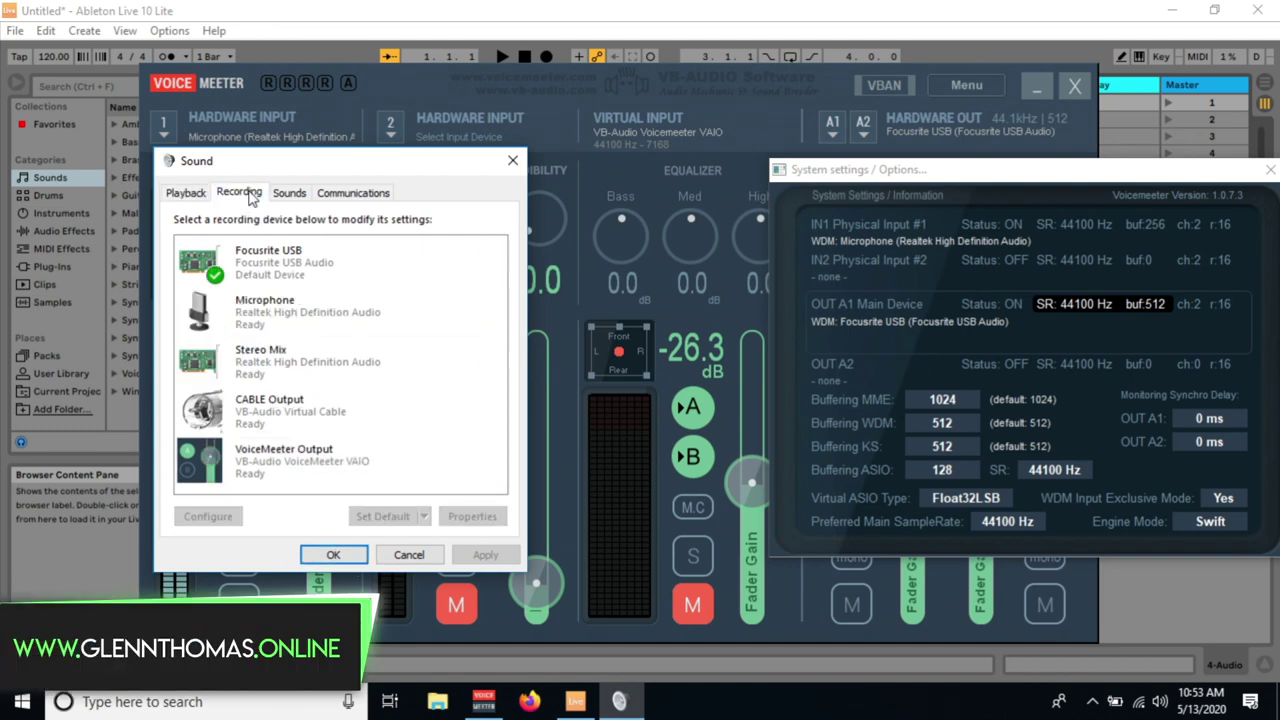
click(295, 266)
right_click(296, 265)
double_click(255, 280)
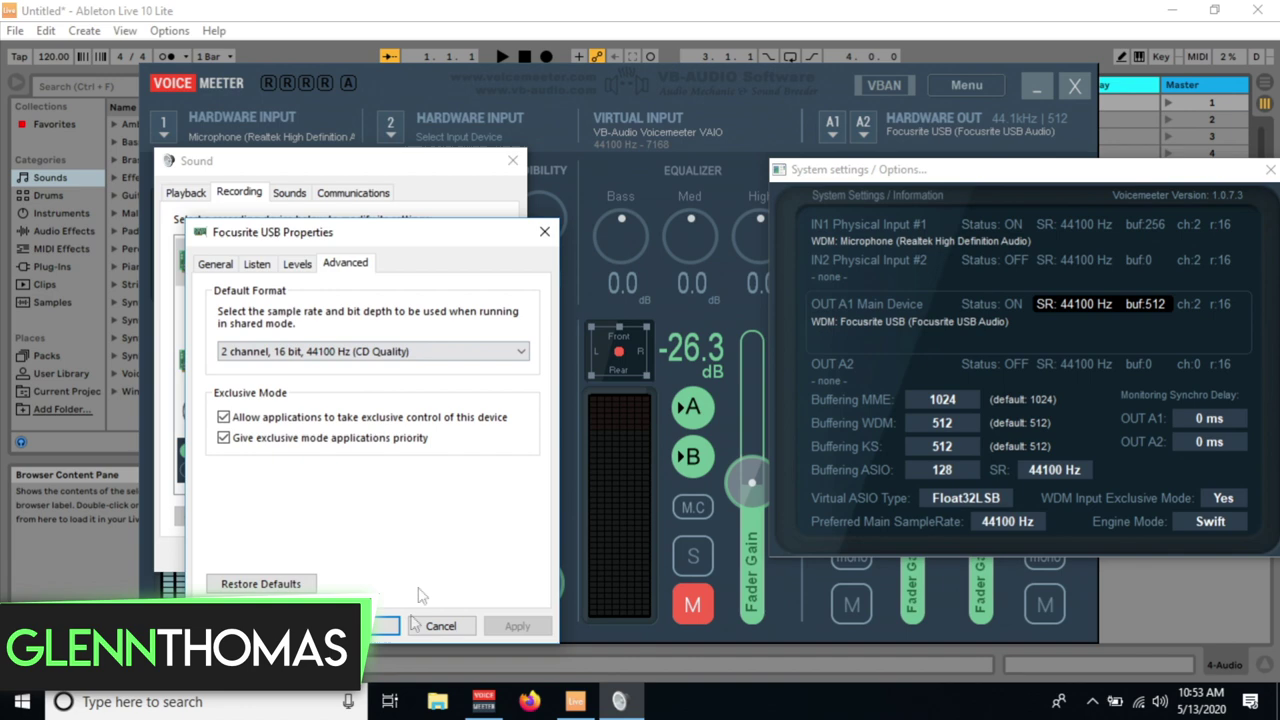
click(388, 626)
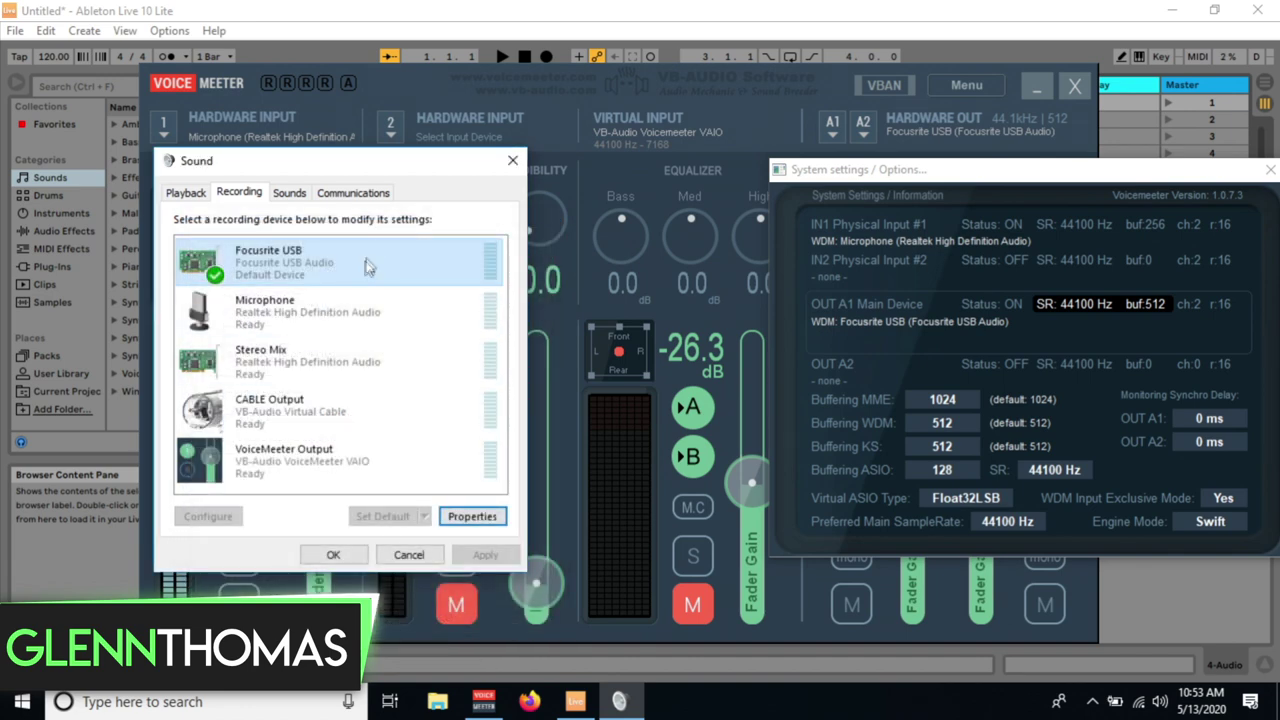
click(696, 91)
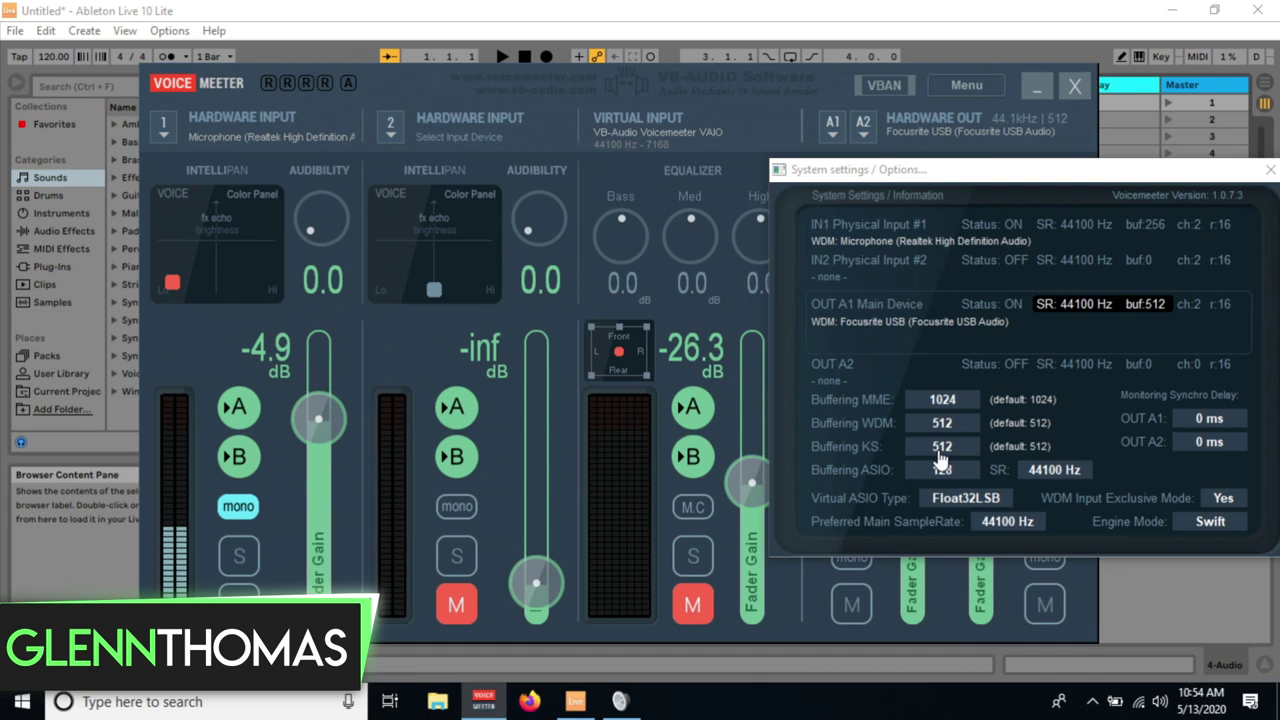
View VoiceMeeter's buffer size list and dismiss it, leaving buffering unchanged
click(940, 453)
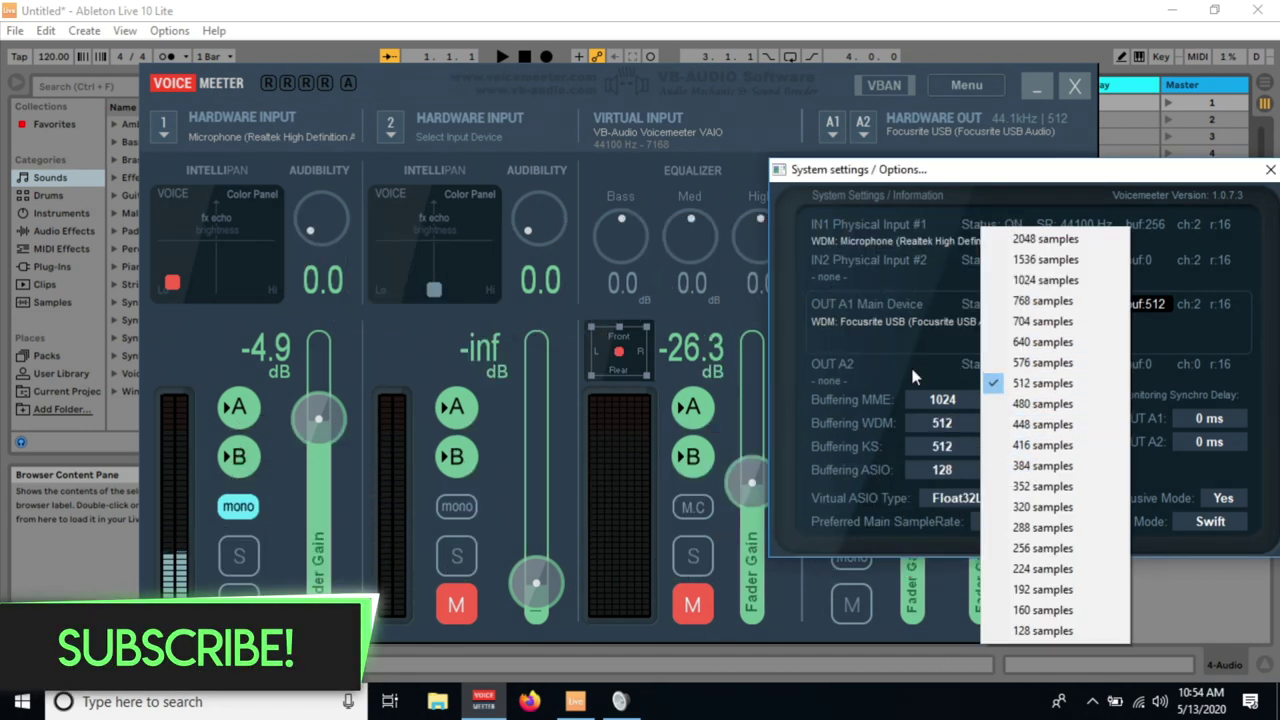
click(910, 363)
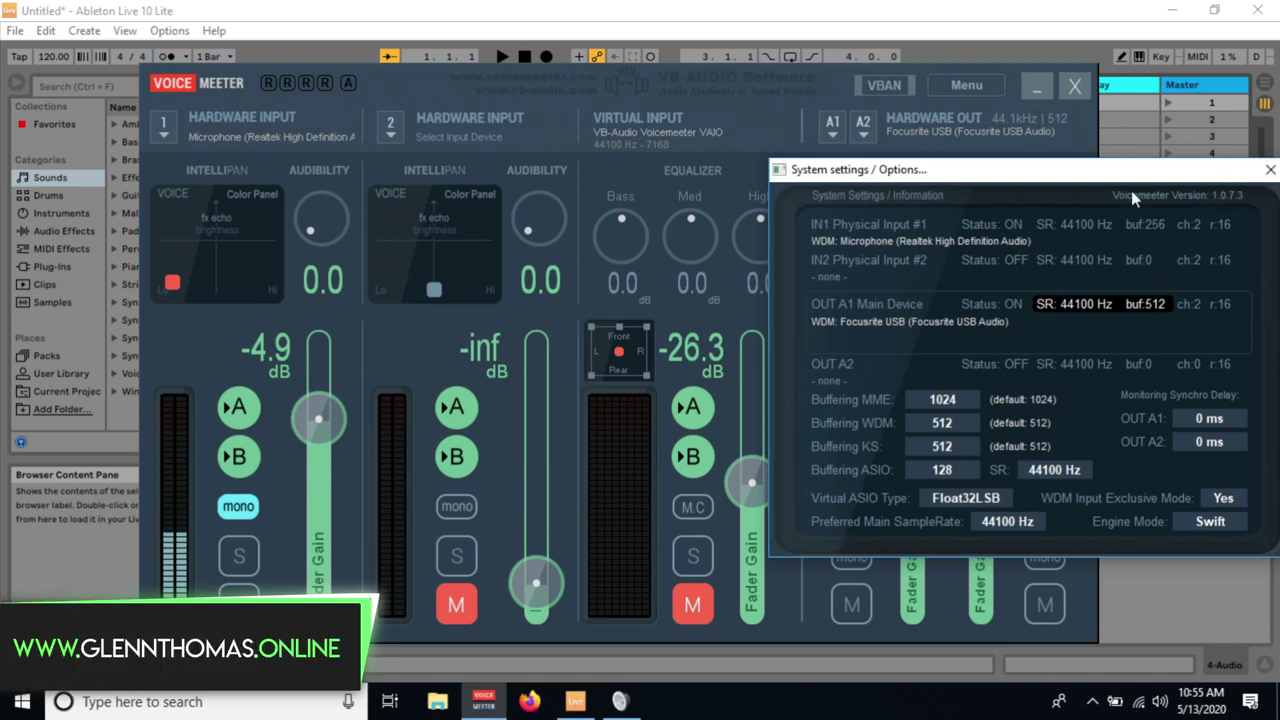
Close VoiceMeeter settings and set Ableton's audio output device to VoiceMeeter Input (VB-Audio Voi Wave)
click(1270, 170)
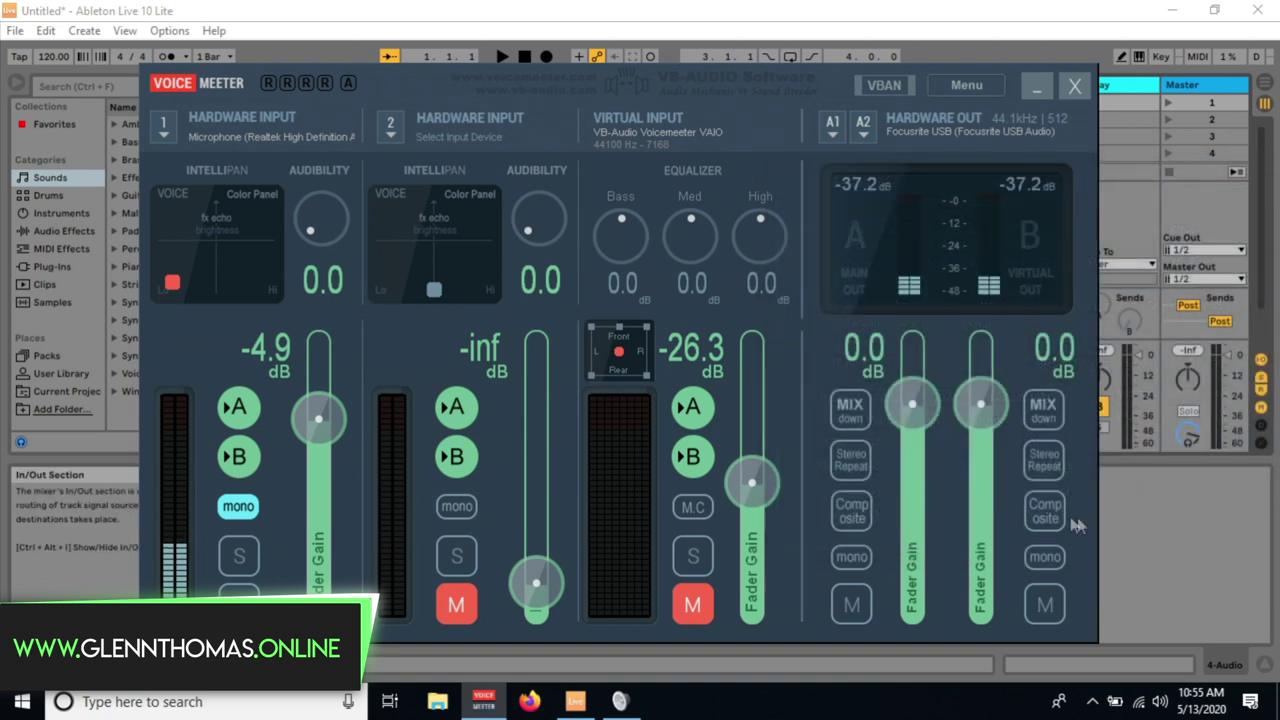
click(1190, 563)
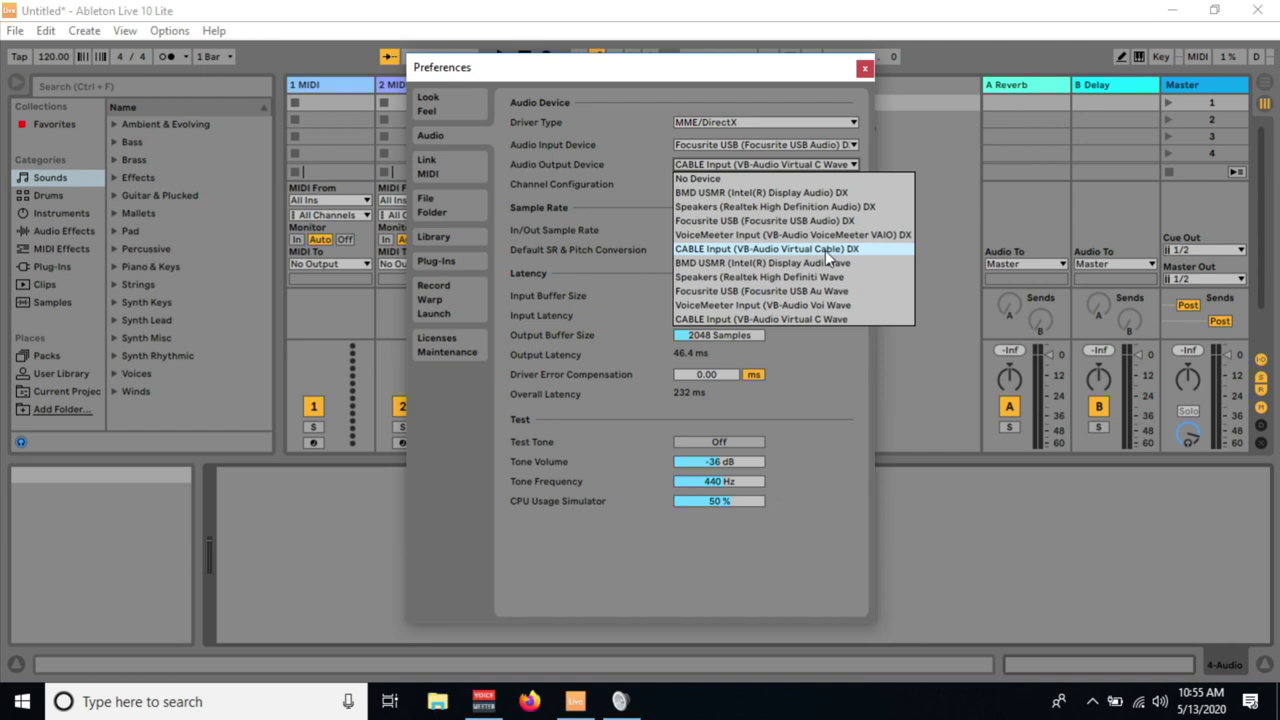
click(754, 304)
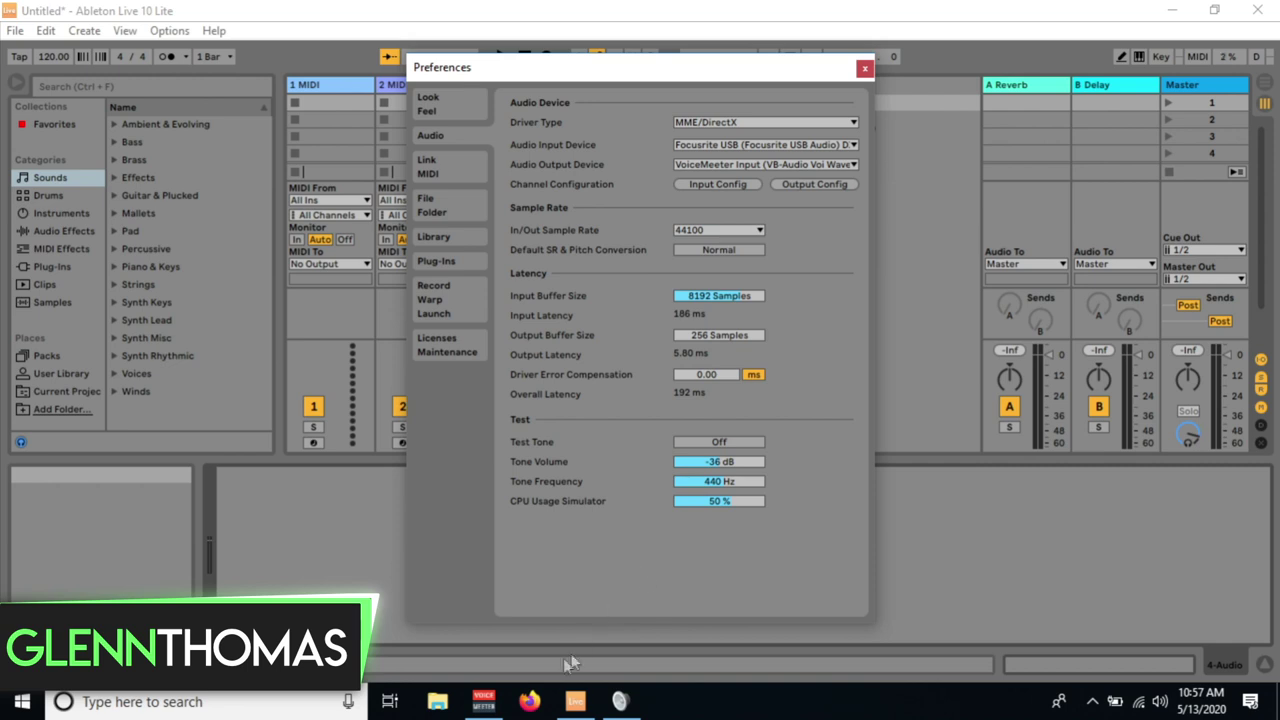
Bring VoiceMeeter in front of Ableton to check it during the 440 Hz test tone
click(486, 703)
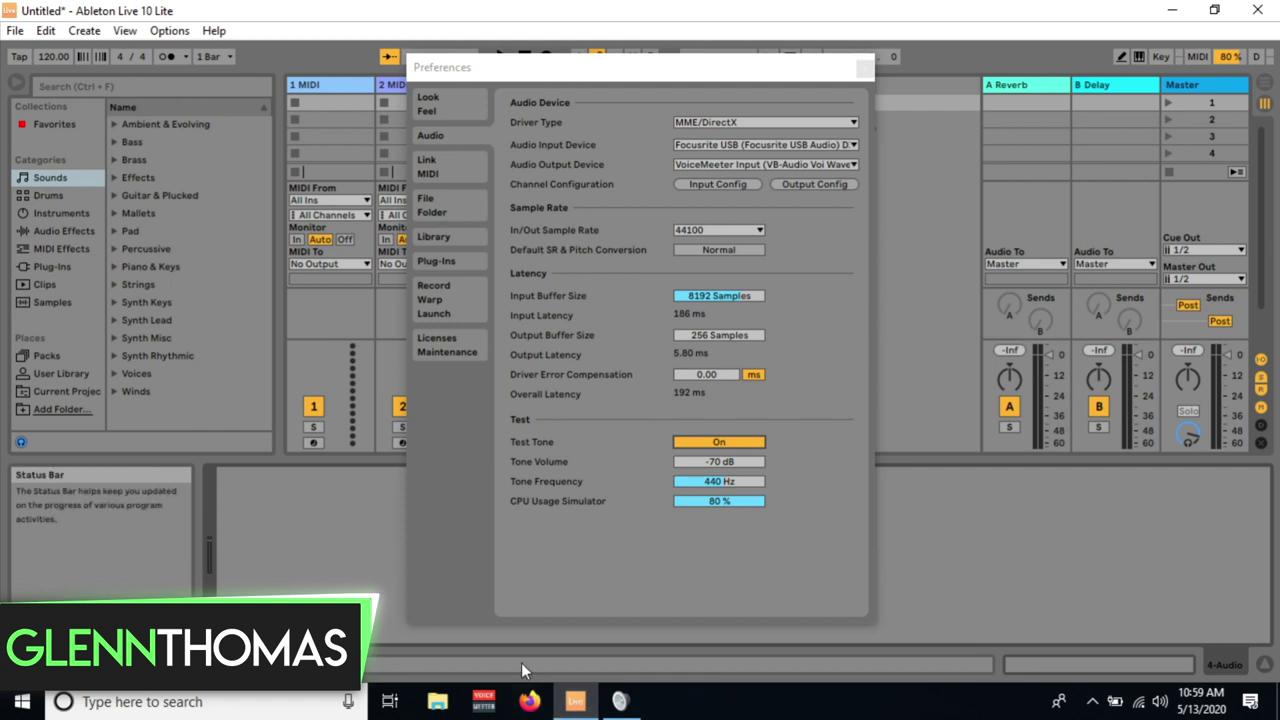
mouse_move(576, 701)
click(582, 657)
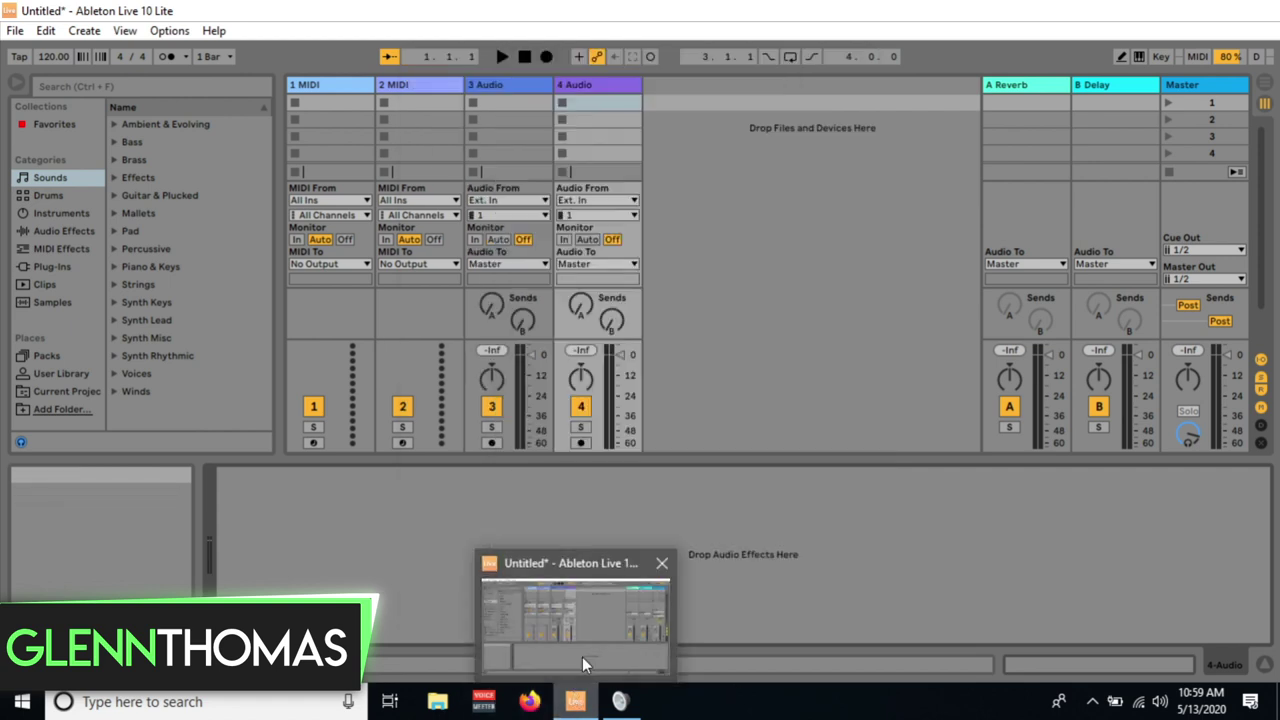